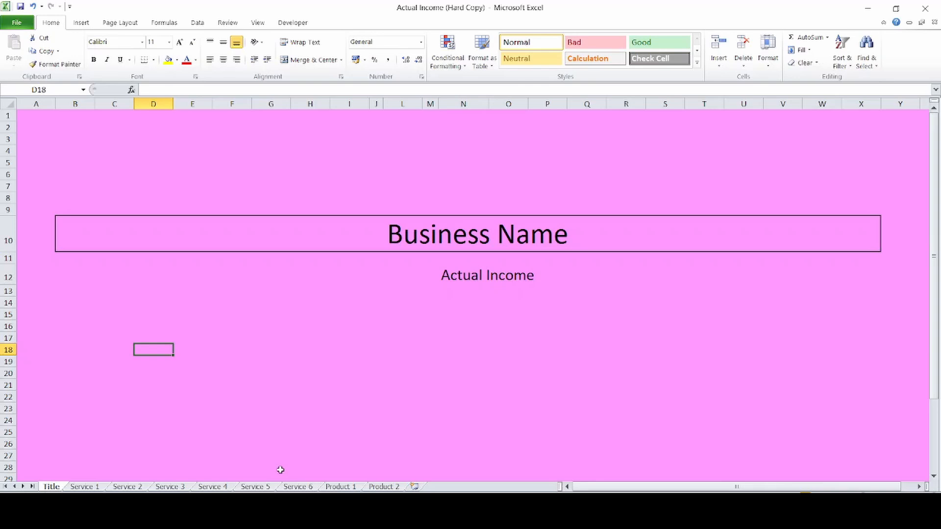
Step: Replace the "Business Name" heading on the Title sheet with "Beauty Beauty"
click(394, 239)
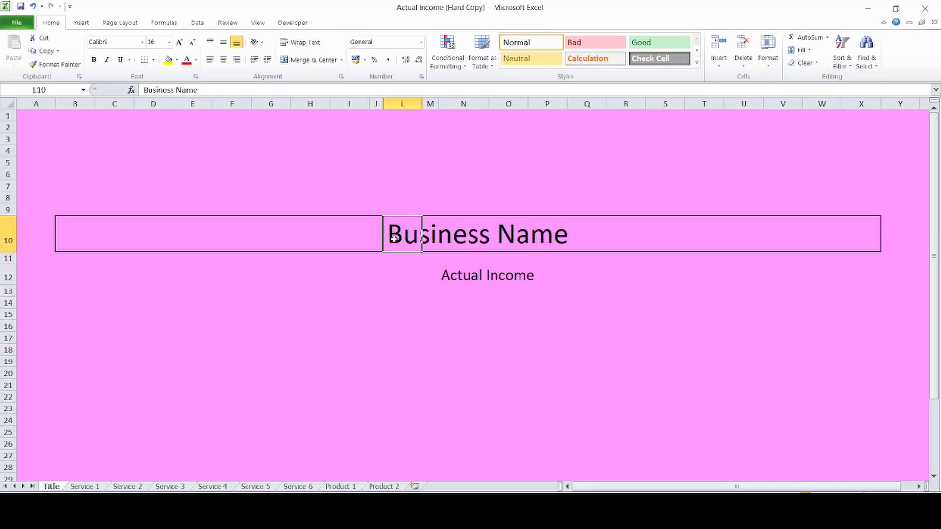
drag(199, 90, 143, 90)
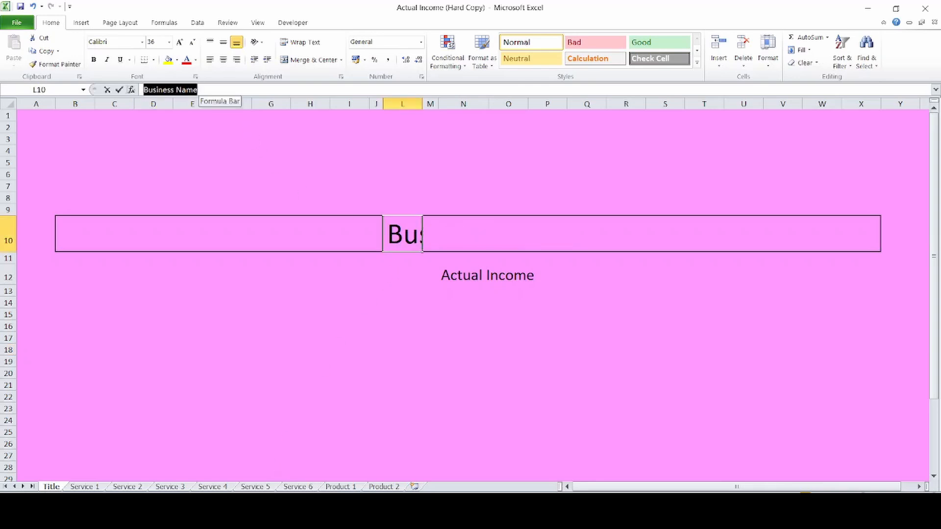
text(Beauty Beauty)
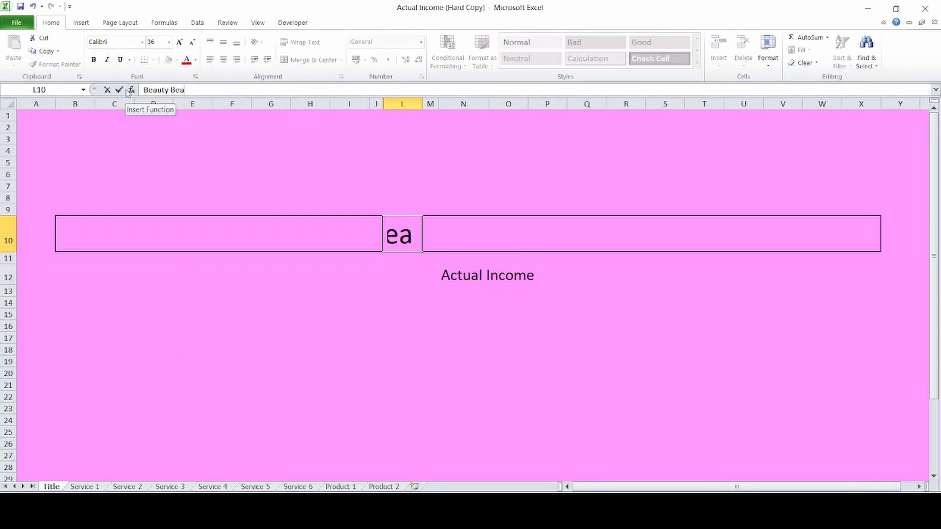
click(189, 277)
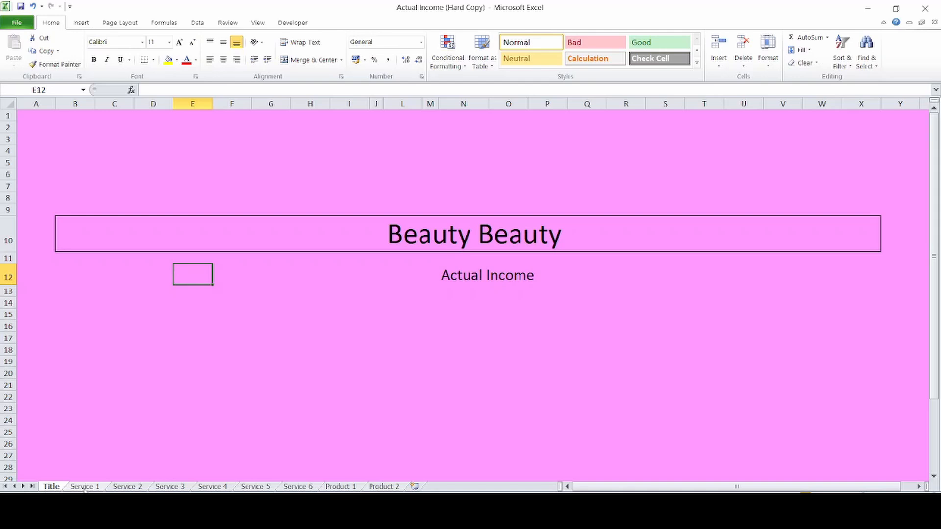
Step: Rename the Service 1 sheet as "Gel Polish"
click(84, 487)
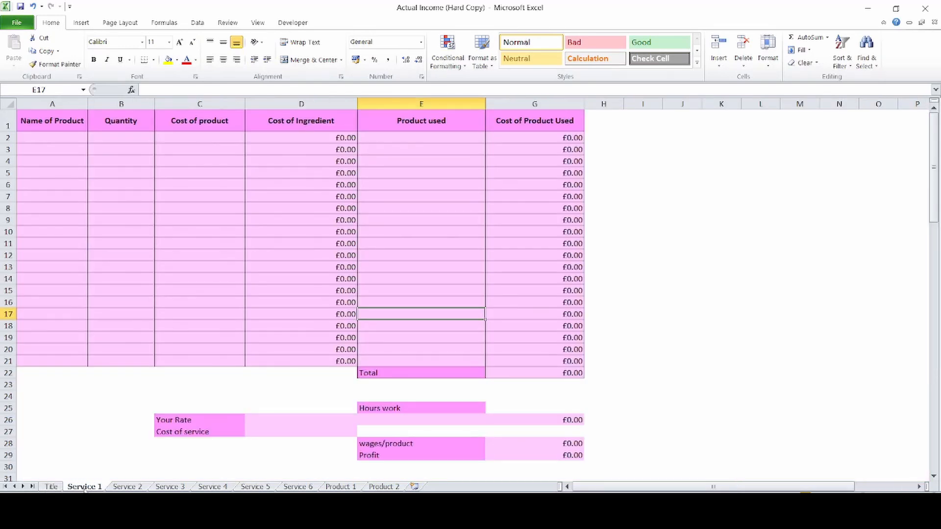
double_click(85, 487)
text(G)
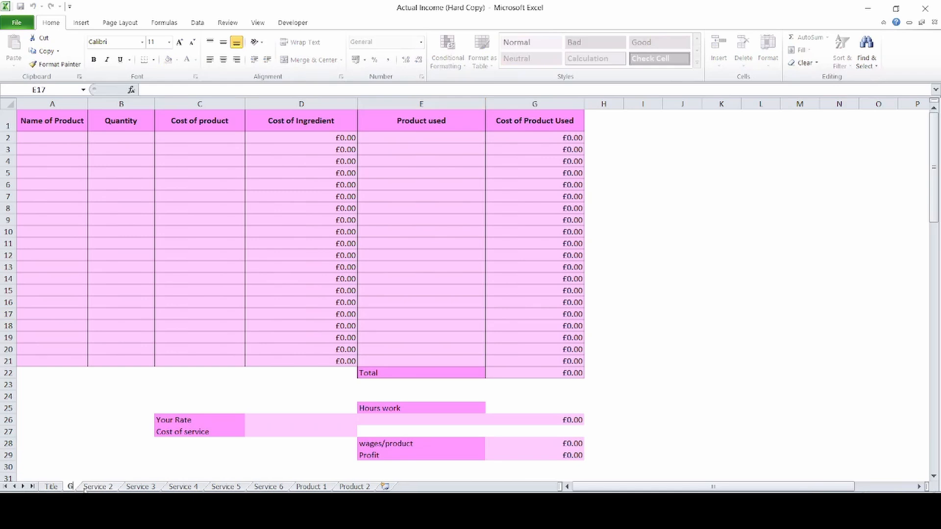
text(el)
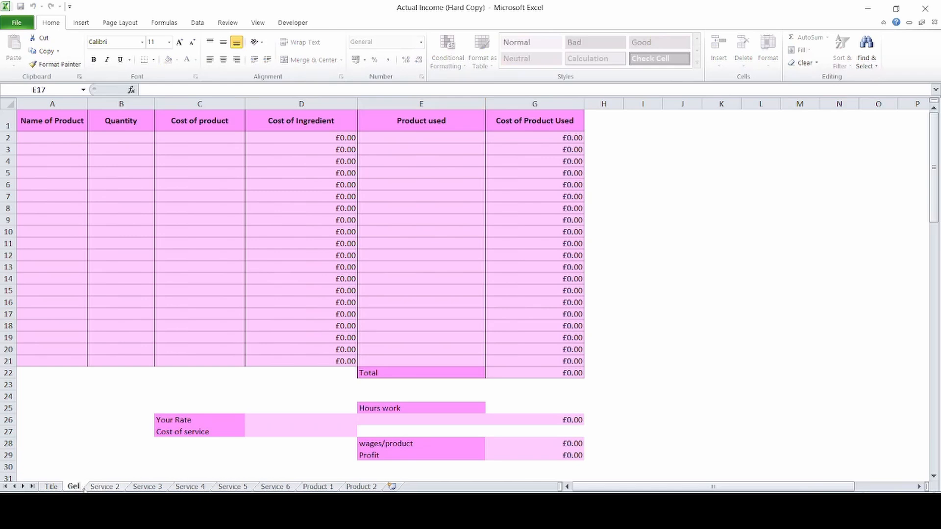
text( Polish)
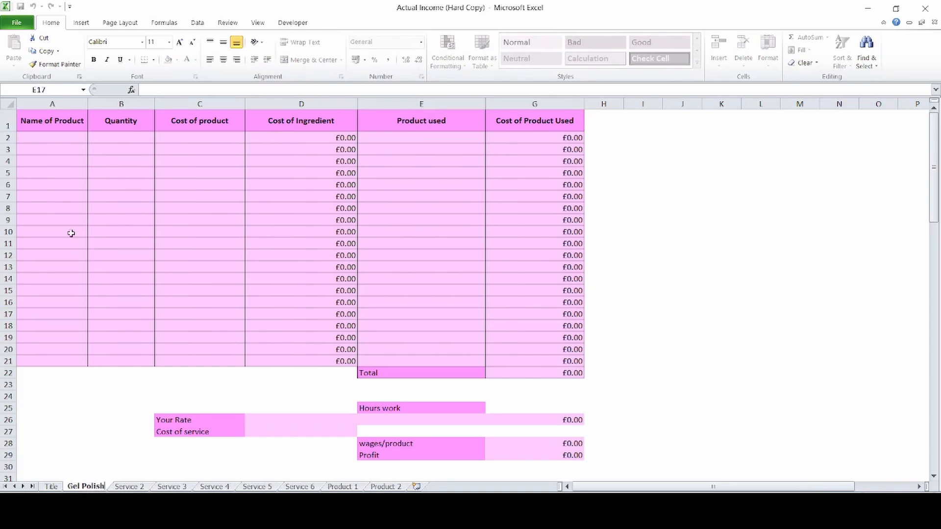
Step: Fill row 2 with the product "Hand gloves", quantity 200, cost of product £15 and 2 used, and check its cost formula
click(52, 135)
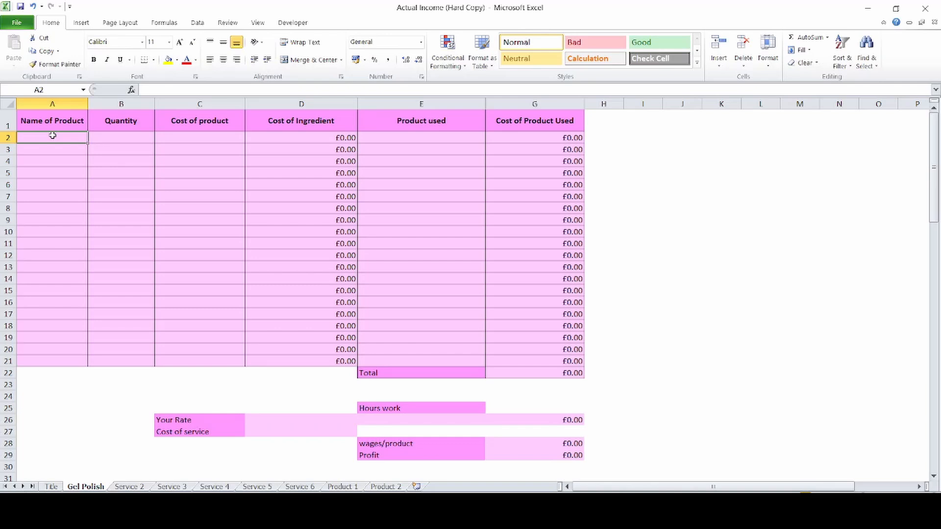
text(Hand gloves)
click(139, 139)
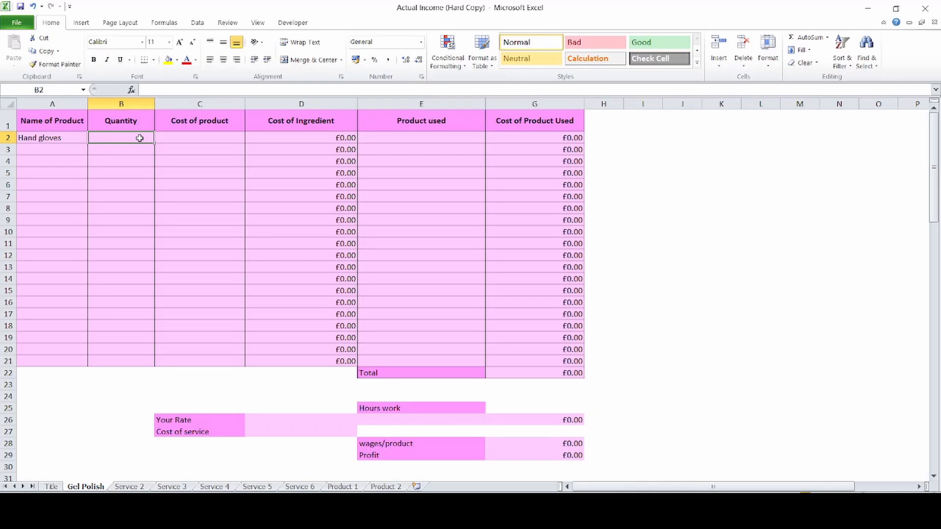
text(200)
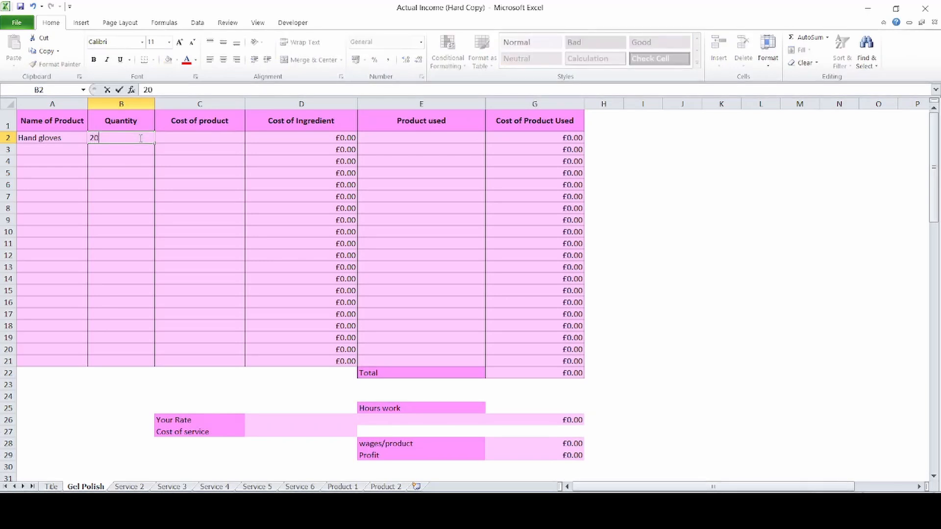
click(187, 137)
text(15)
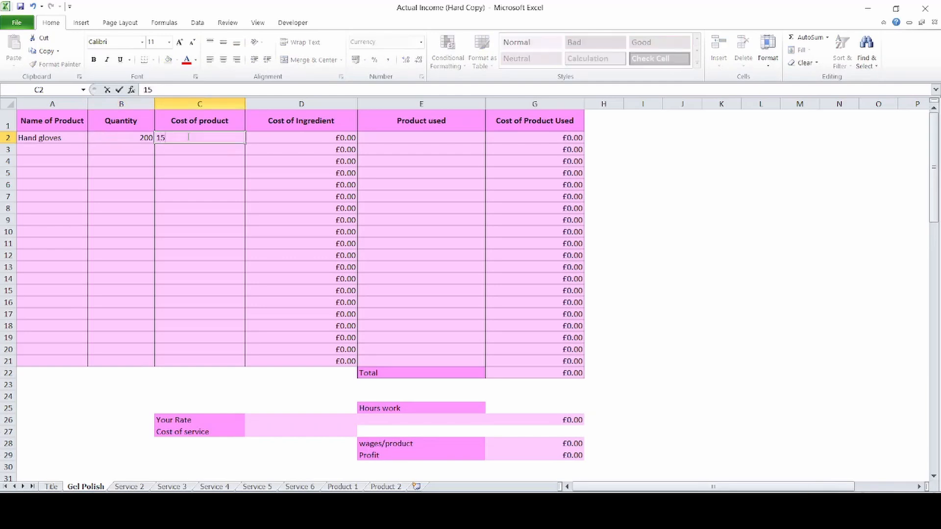
click(198, 163)
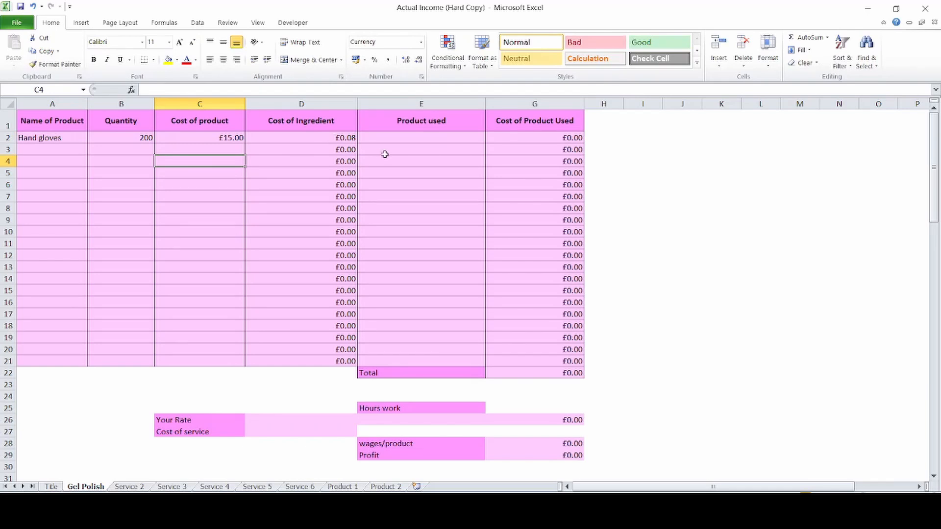
click(401, 140)
text(2)
click(405, 170)
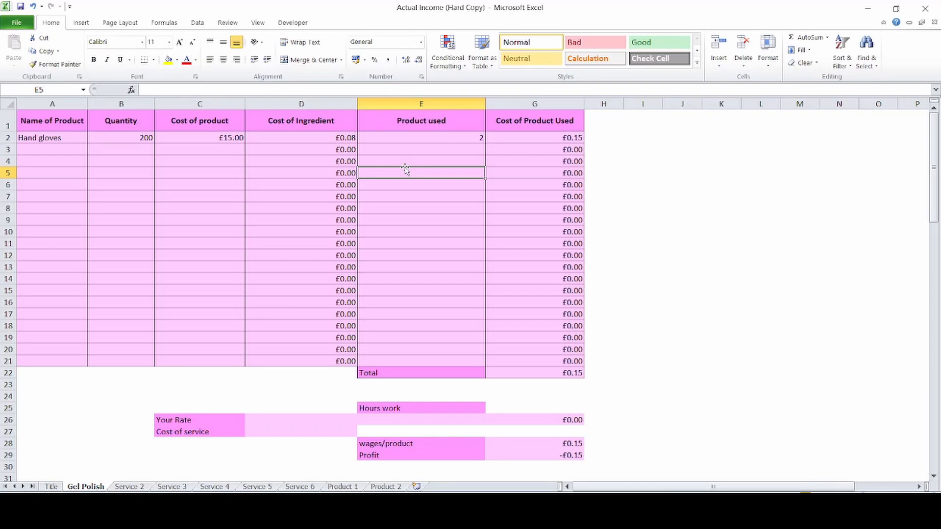
click(542, 136)
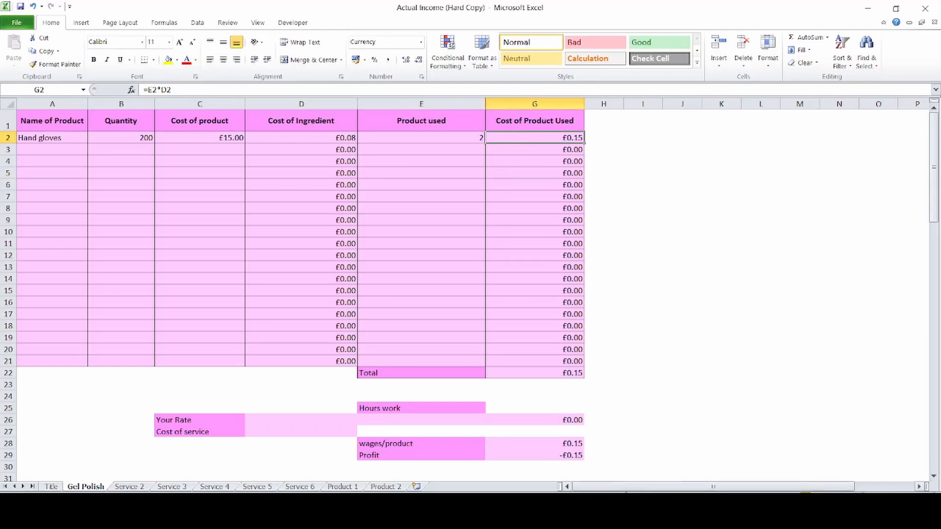
Step: Fill row 3 with the product "Hand Gel", quantity 50, cost of product £2.50 and product used 1
click(50, 154)
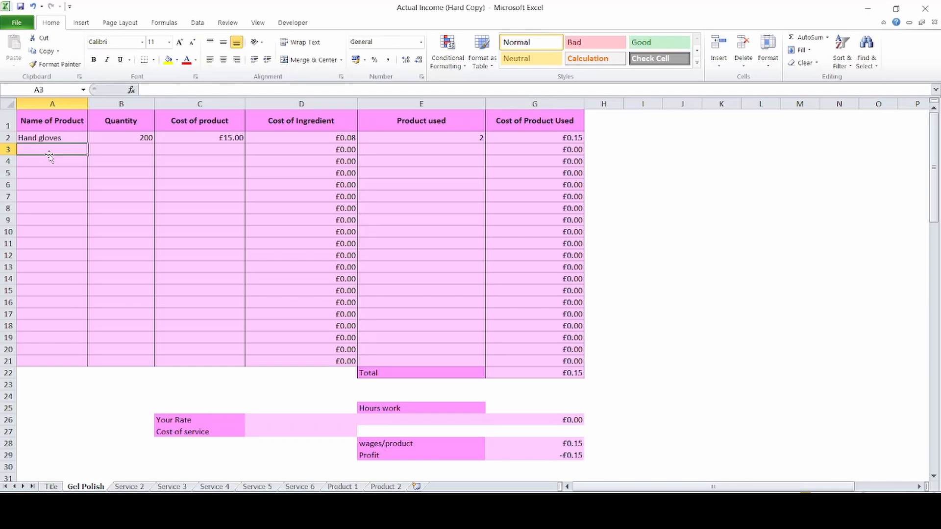
text(Han)
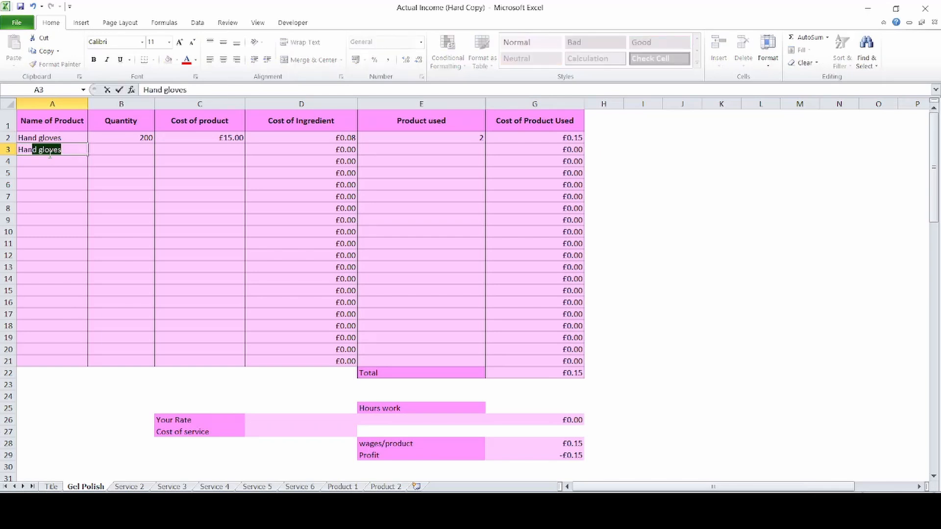
text(d Gel)
click(108, 154)
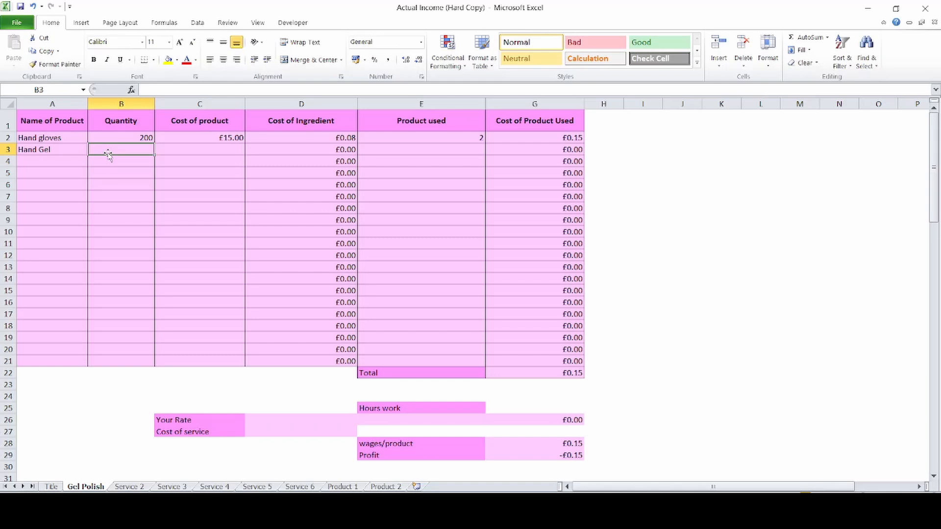
text(50)
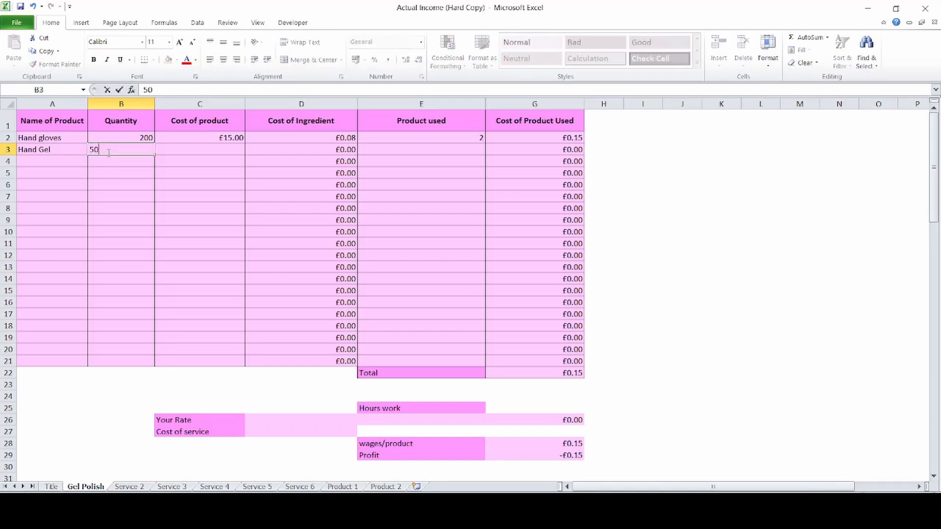
click(219, 150)
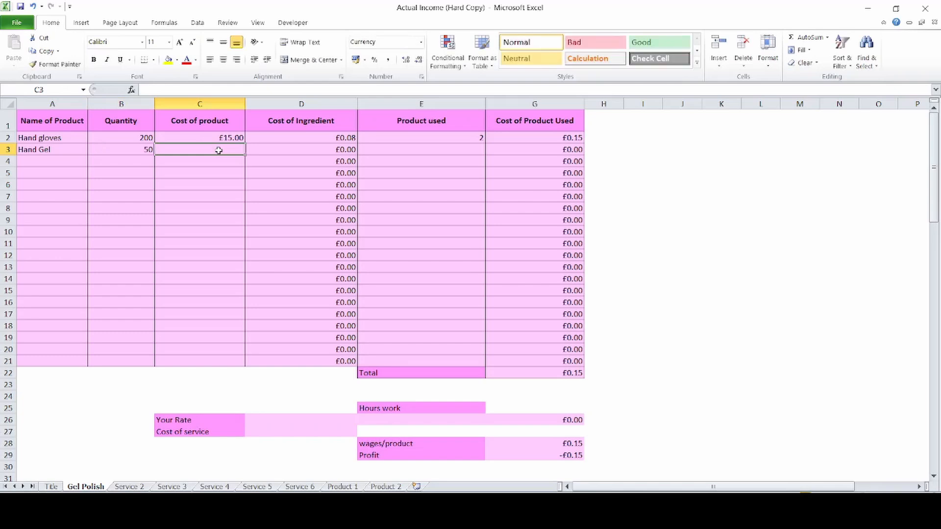
text(2.50)
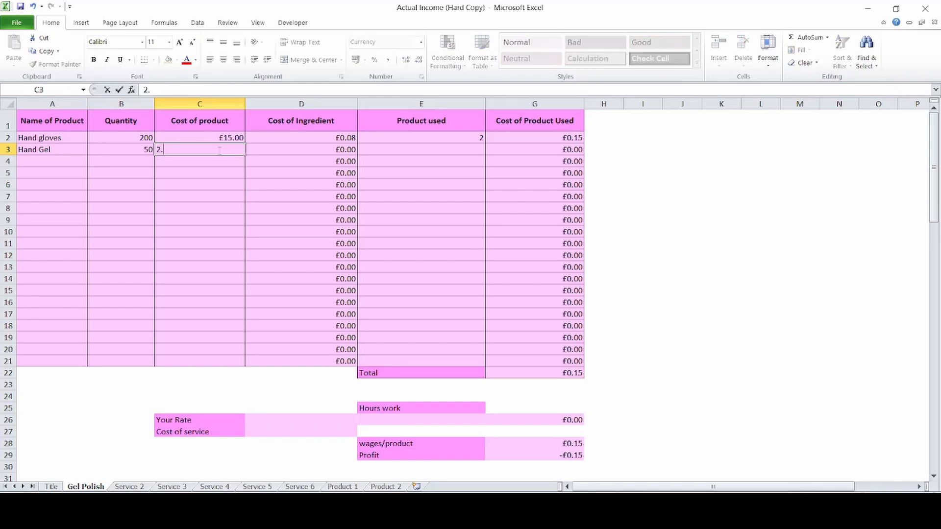
click(416, 151)
text(1)
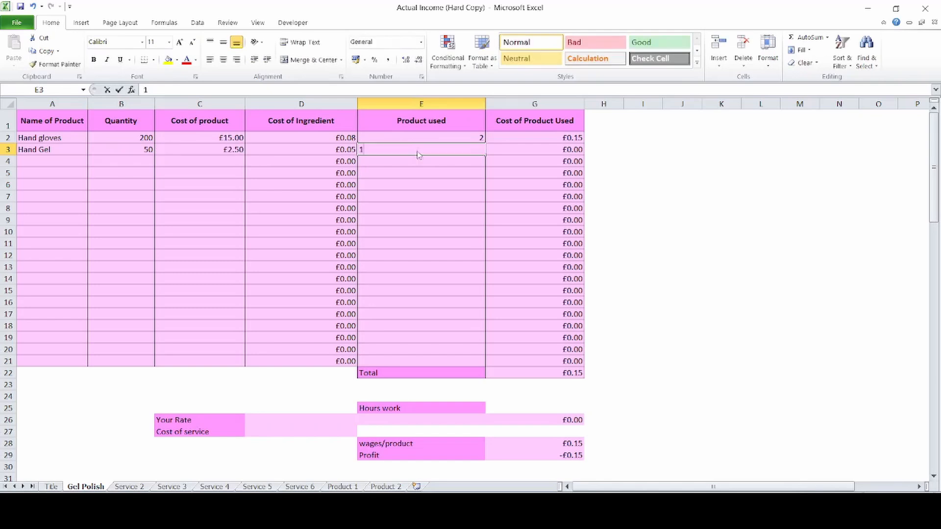
Step: Fill row 4 with the product "Base Coat", quantity 50, cost of product £10.98 and product used 10
click(68, 163)
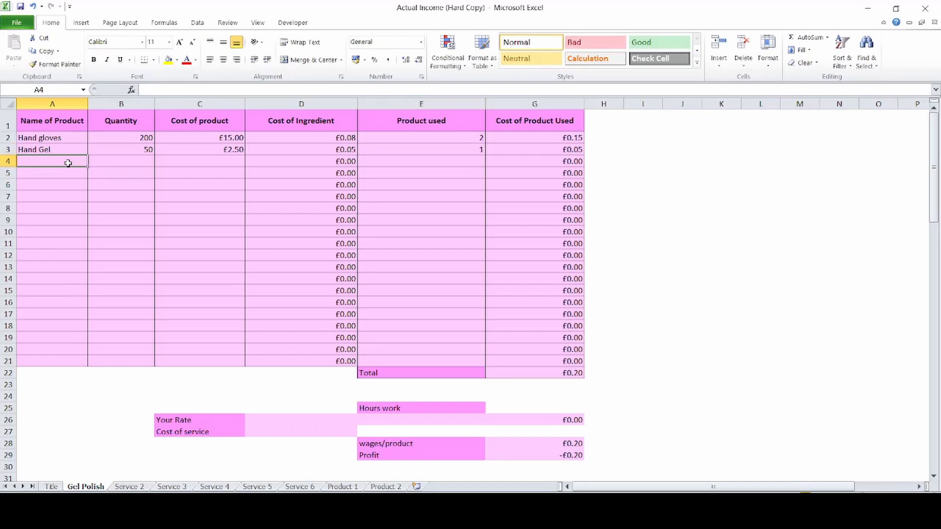
text(Ba)
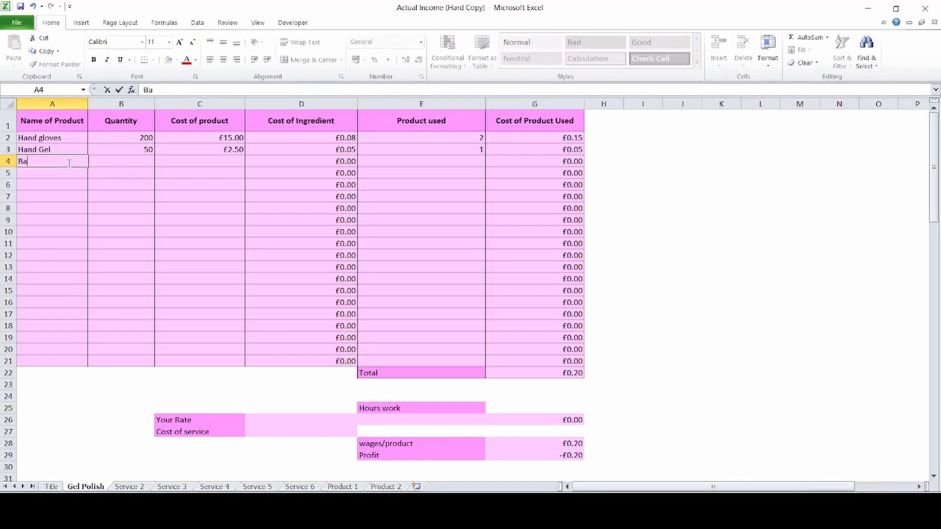
text(se Coat)
click(144, 166)
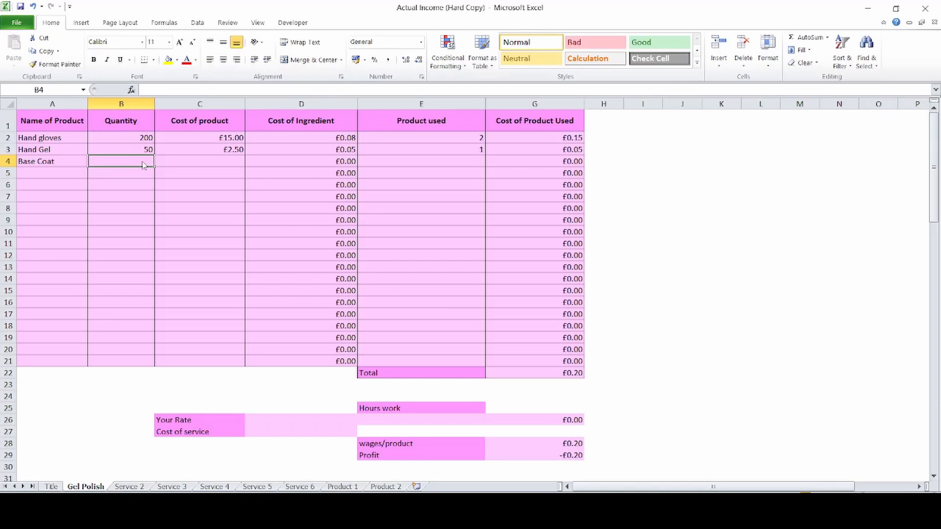
text(50)
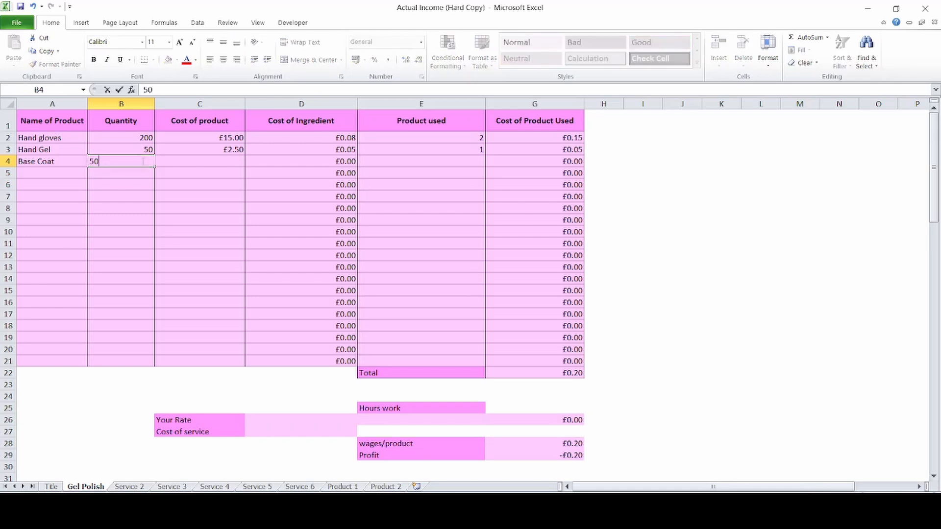
click(230, 158)
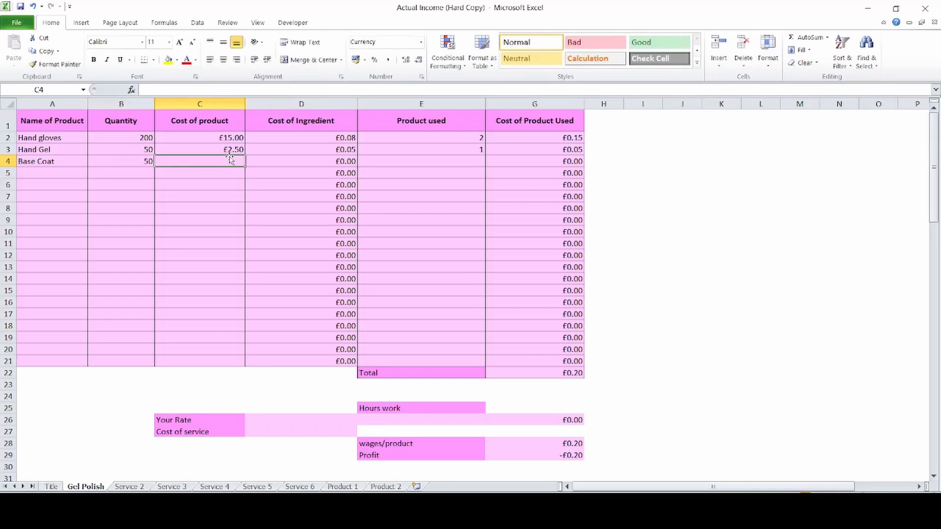
text(.98)
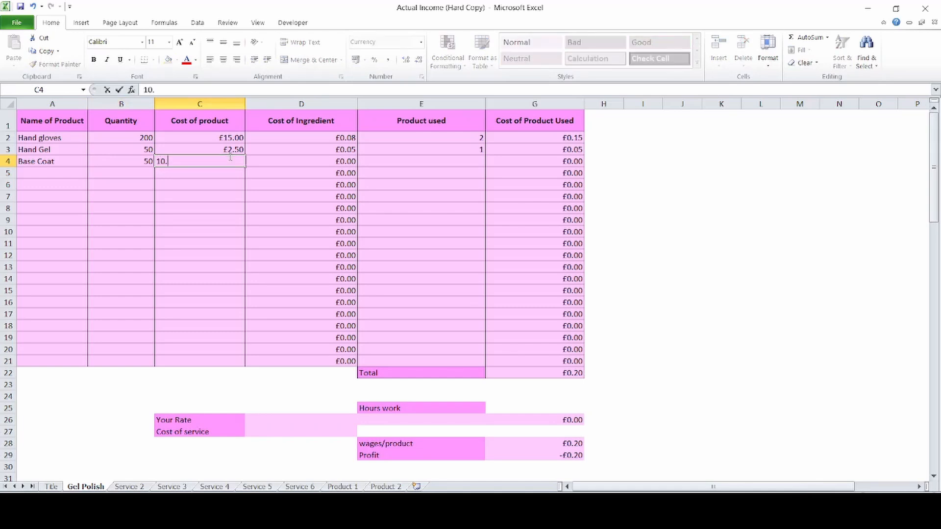
click(386, 162)
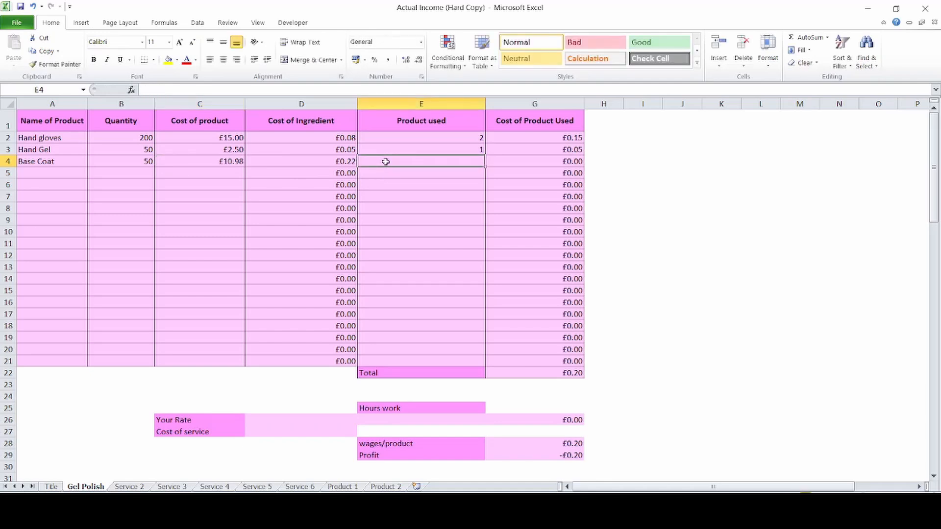
text(10)
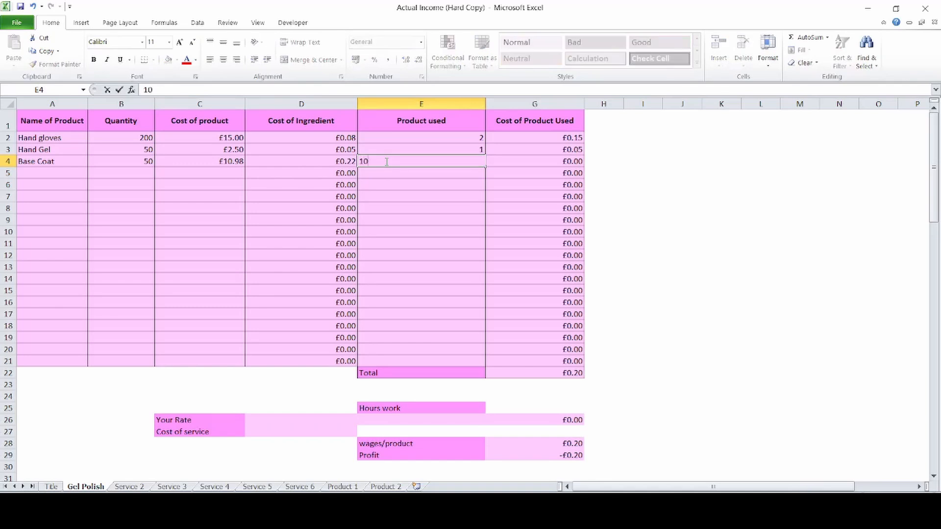
click(392, 177)
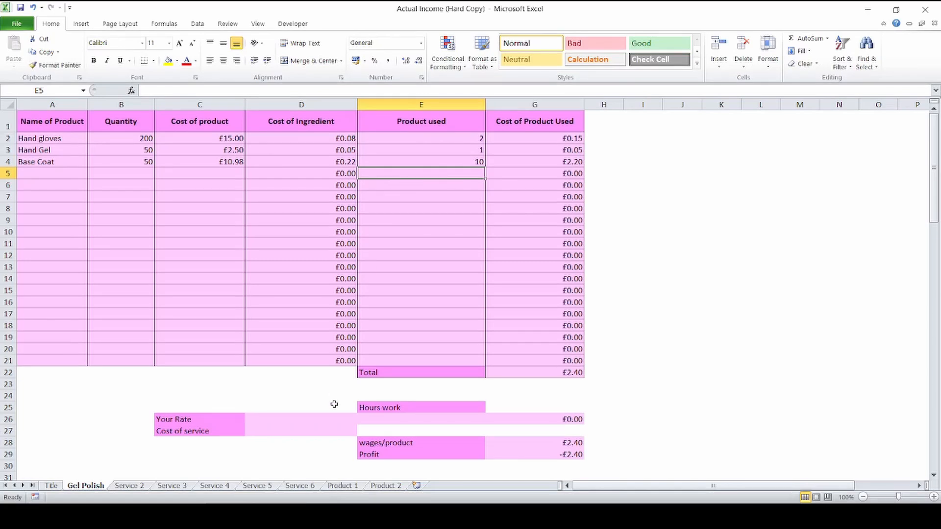
Step: Set Your Rate in cell D26 below the product table to £10.42
drag(933, 195, 934, 228)
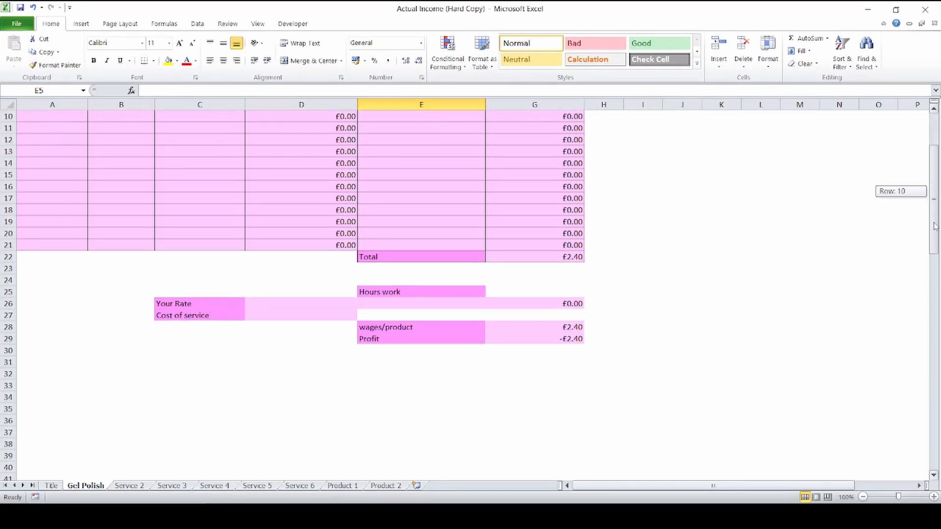
click(272, 306)
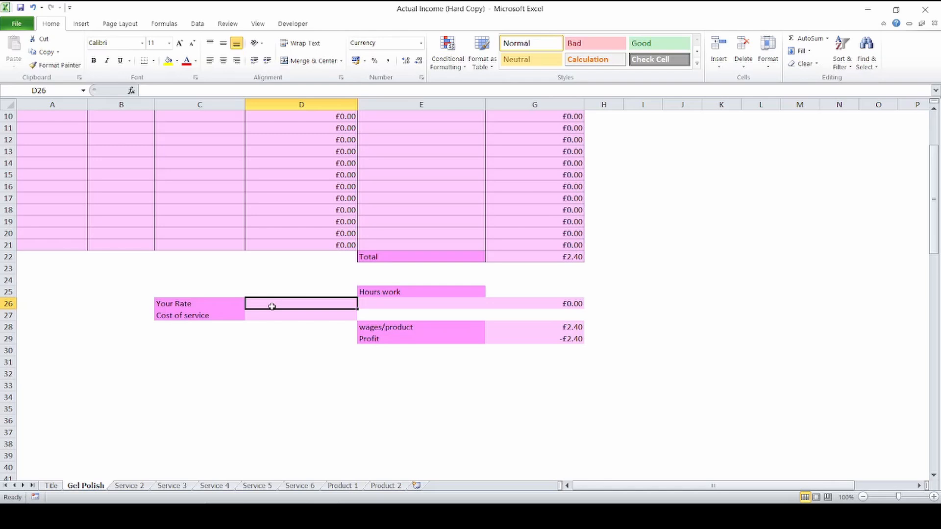
text(10)
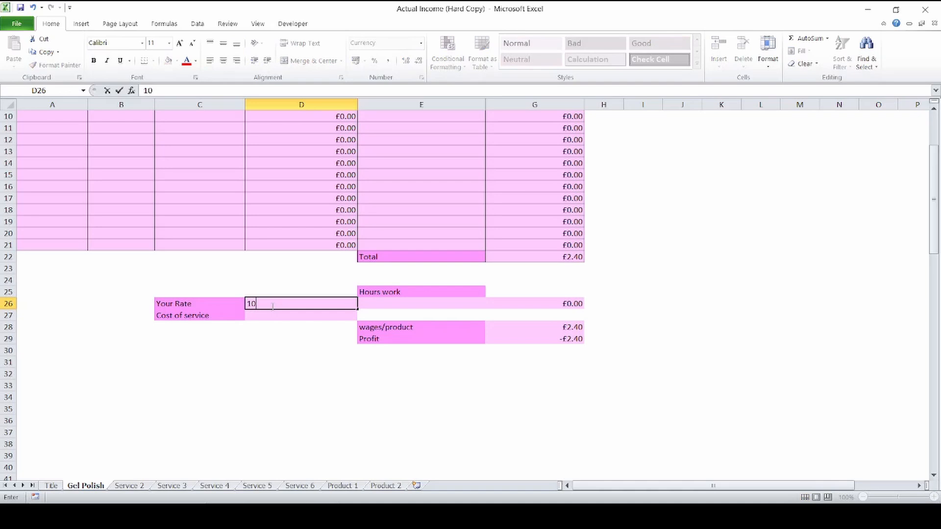
text(.42)
click(278, 318)
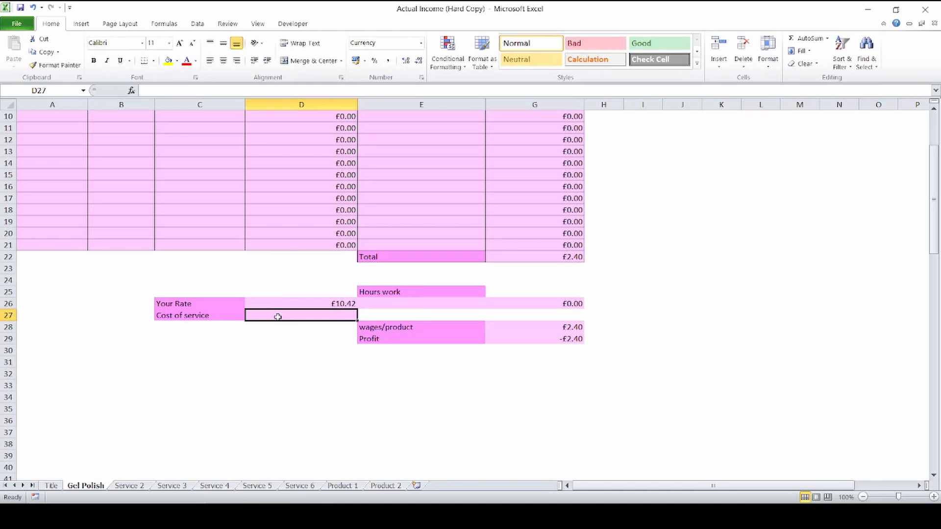
Step: Set Cost of service in D27 to £26 and Hours work in E26 to 1.5
text(26)
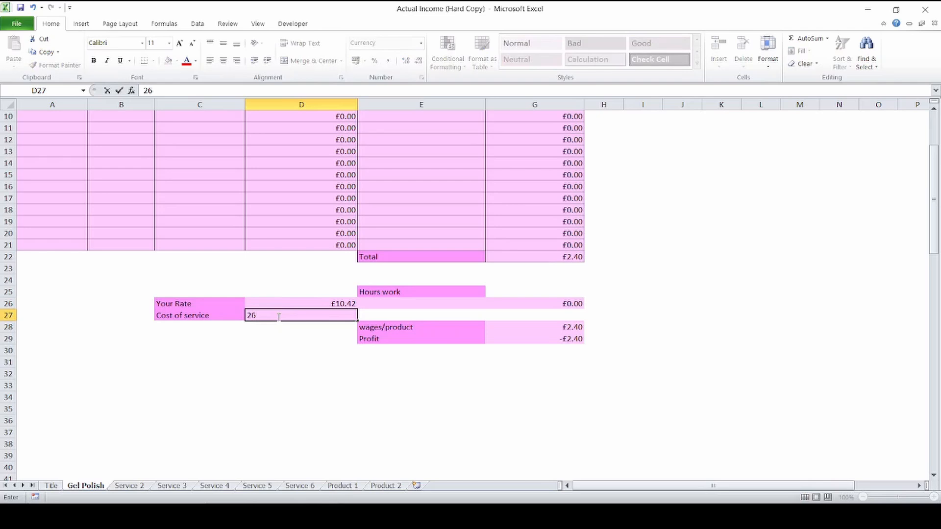
click(306, 338)
click(400, 303)
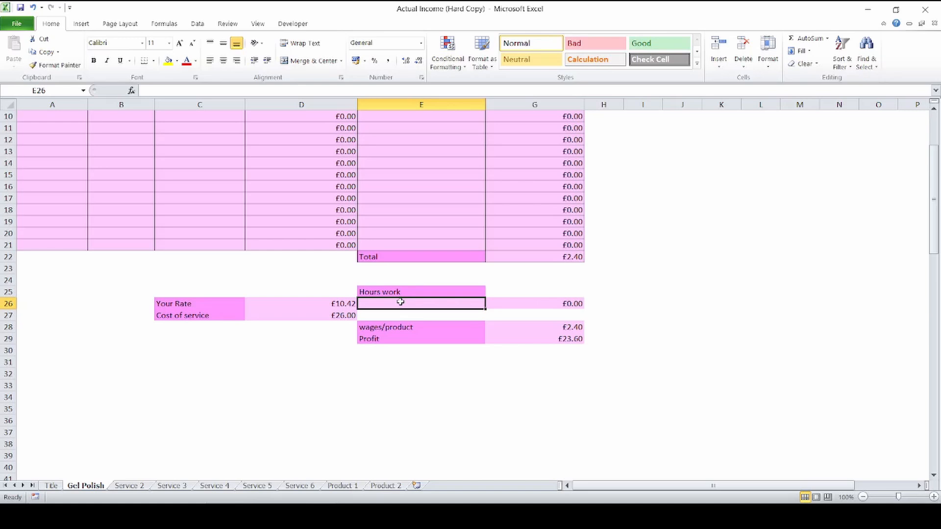
text(1.5)
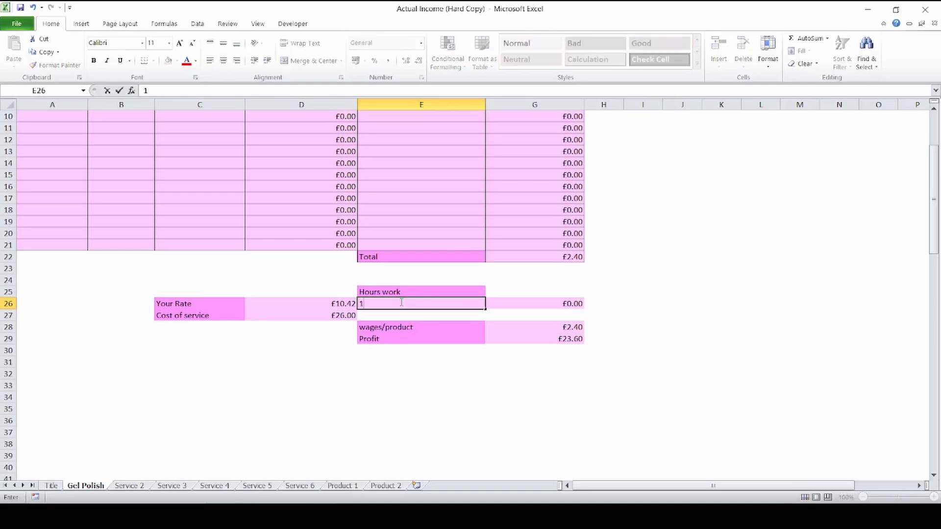
text(0)
key(BackSpace)
click(379, 410)
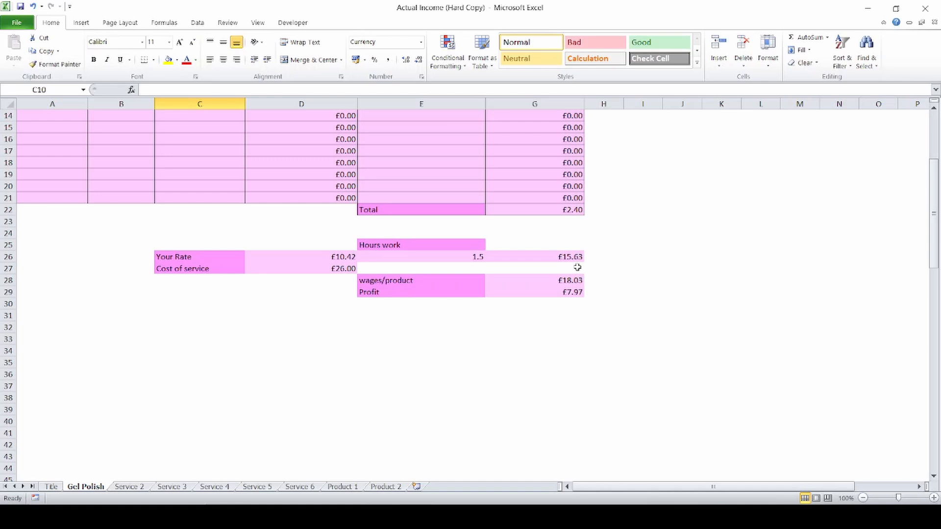
Step: Try 1 hour and 1.15 hours as the Hours work value in E26 to compare the effect on profit
click(478, 257)
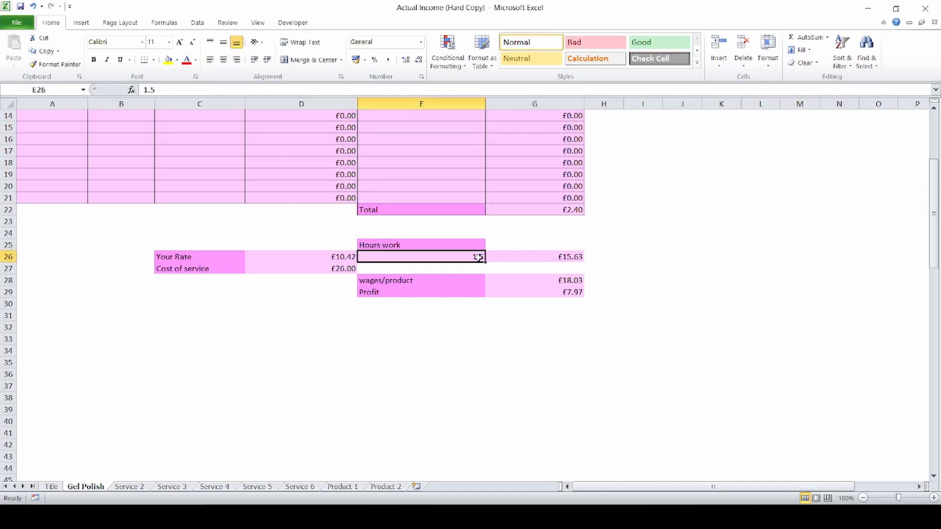
text(1)
click(509, 244)
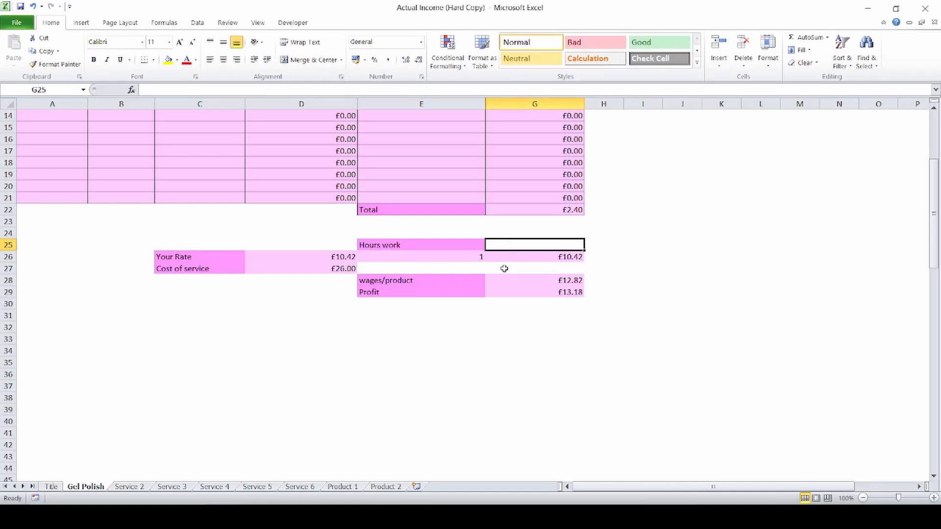
click(475, 260)
text(1.)
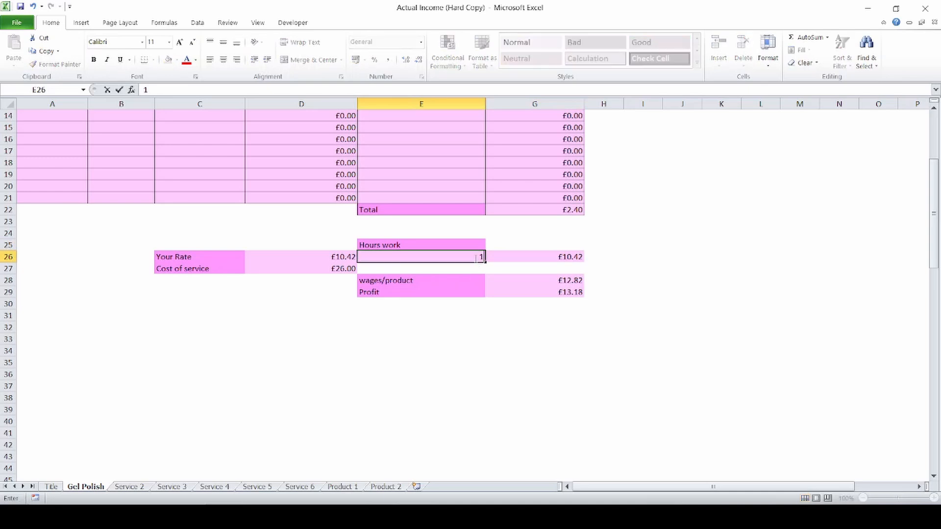
text(15)
click(509, 240)
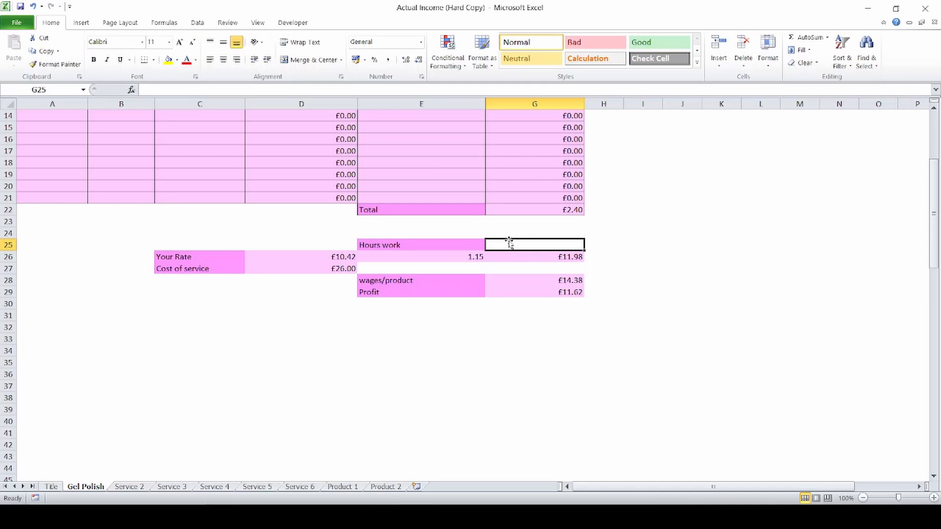
Step: Set Hours work in E26 to 1.5
click(464, 256)
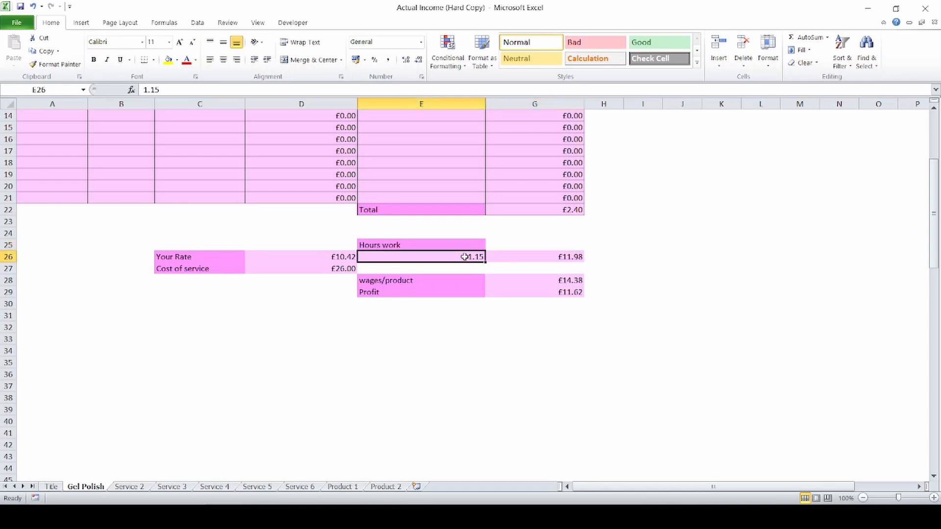
text(1)
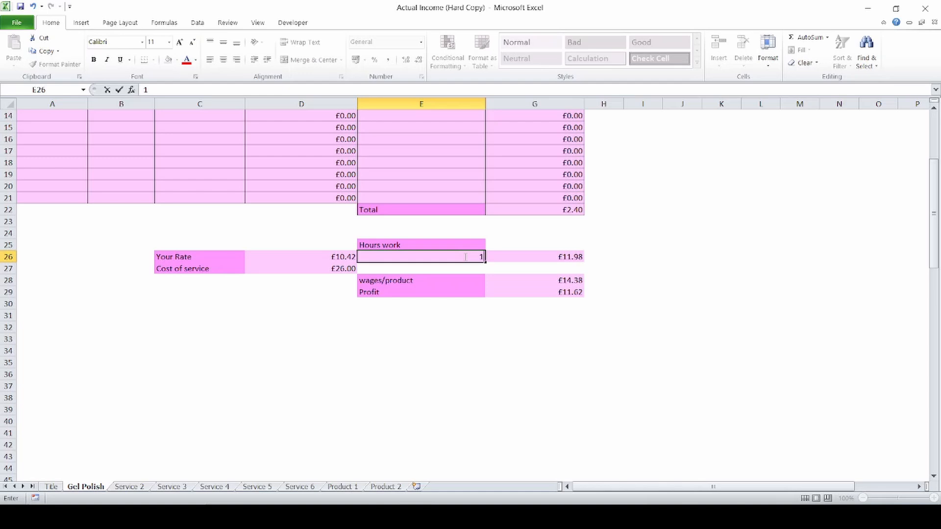
text(.5)
click(508, 235)
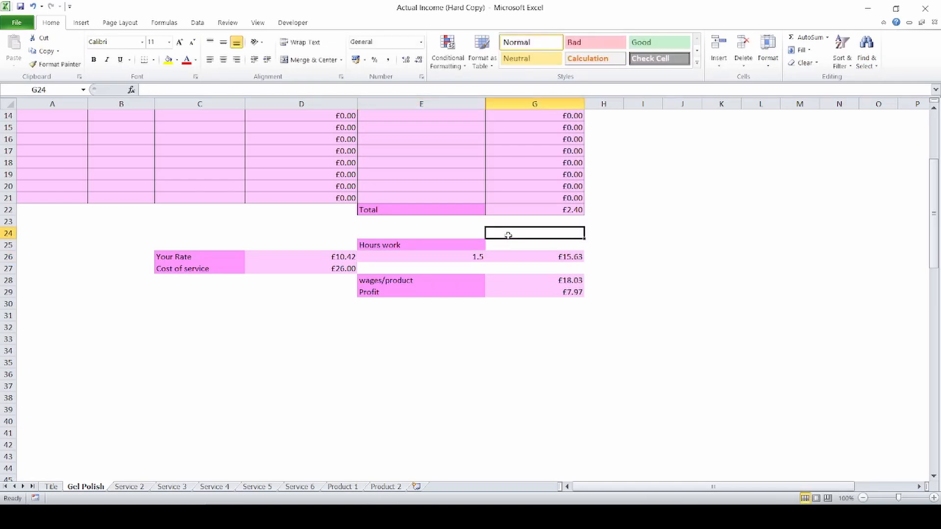
Step: Try 2 as the Hours work value in E26
click(469, 256)
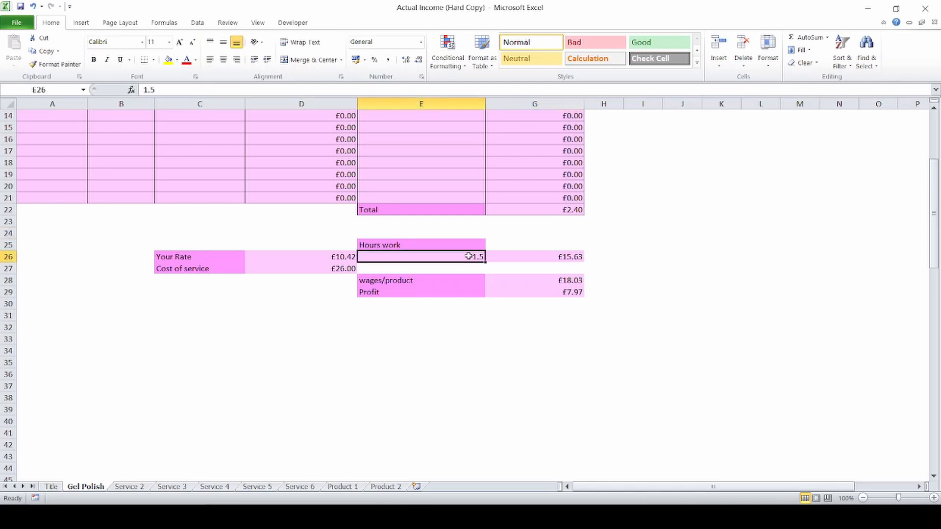
text(2)
click(520, 234)
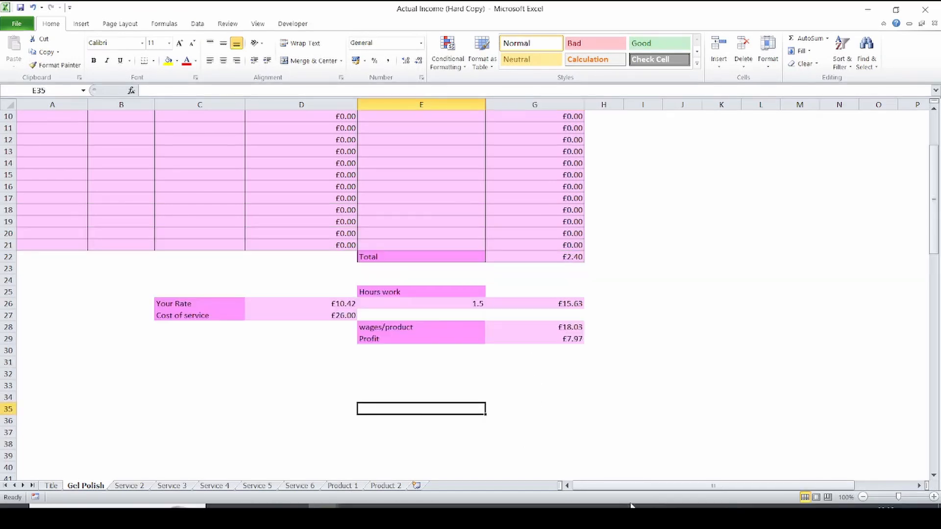
Step: Switch to the already open Actual Income Gifted NailsUK workbook
drag(936, 191, 936, 117)
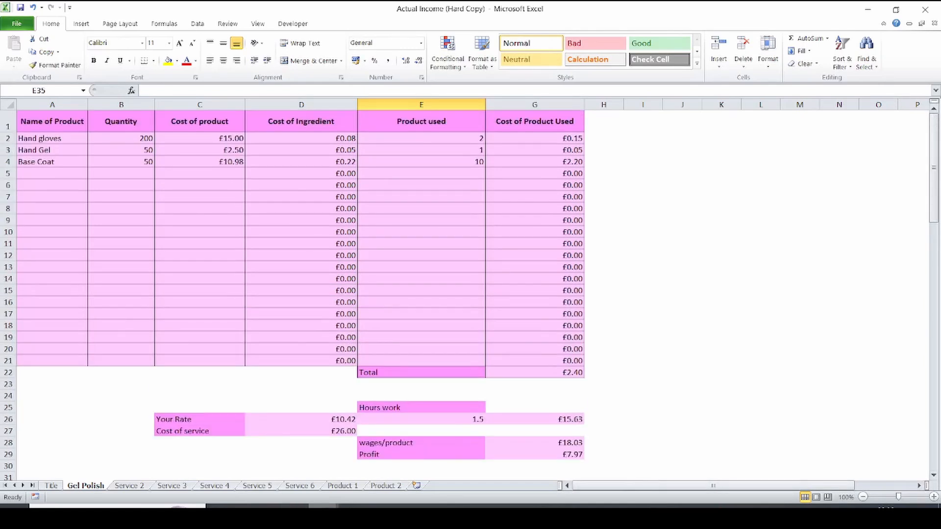
mouse_move(324, 510)
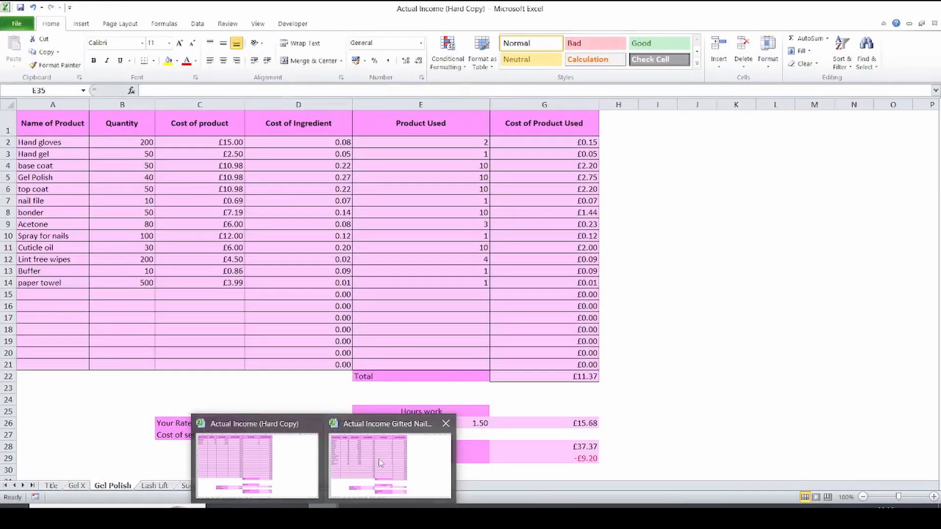
click(381, 462)
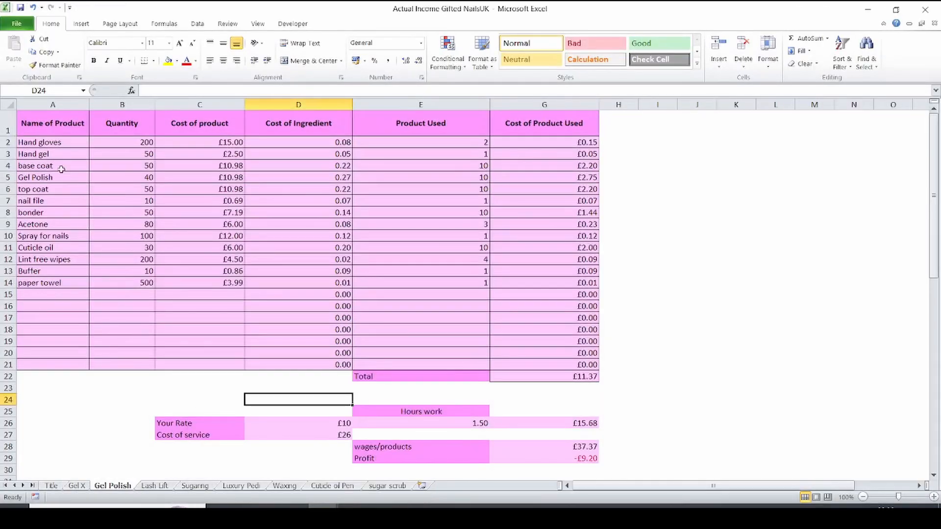
Step: Review the product names, product costs and amounts used in rows 2 to 14 of the Gel Polish sheet
drag(50, 143, 44, 283)
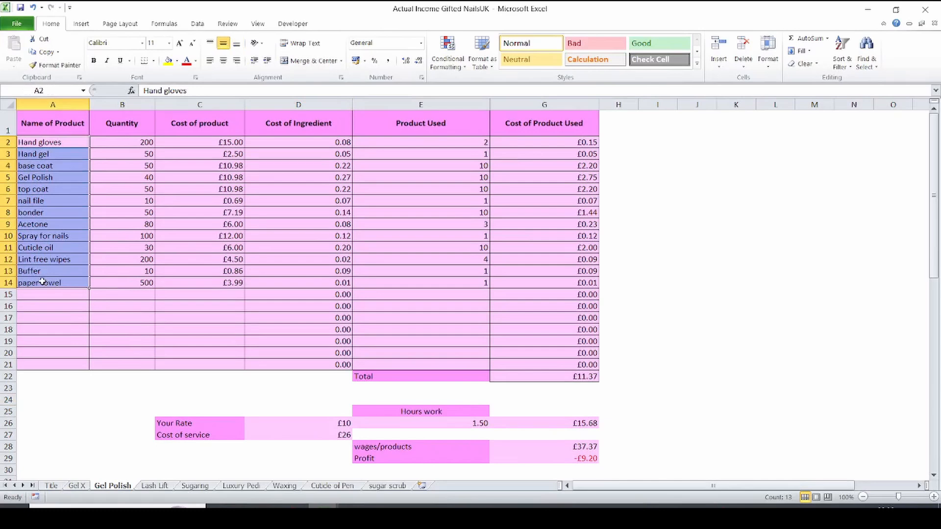
click(114, 303)
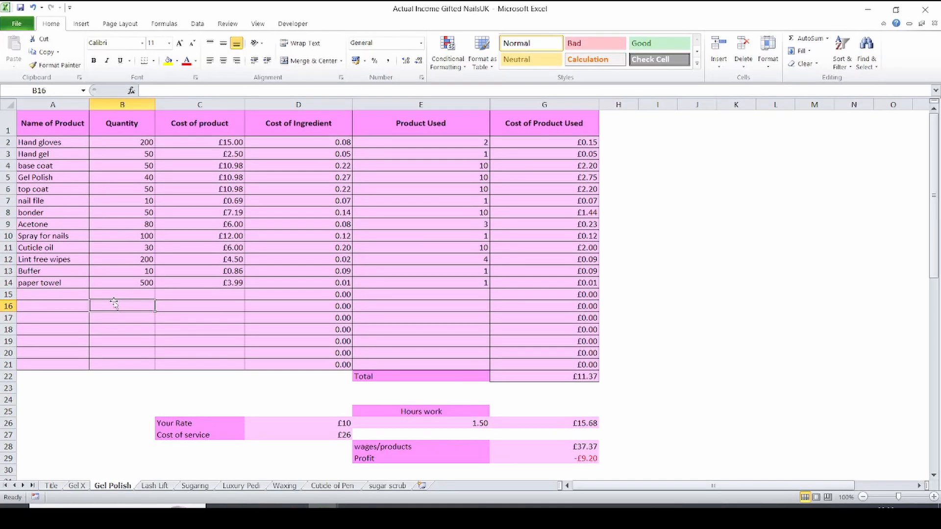
drag(215, 142, 209, 283)
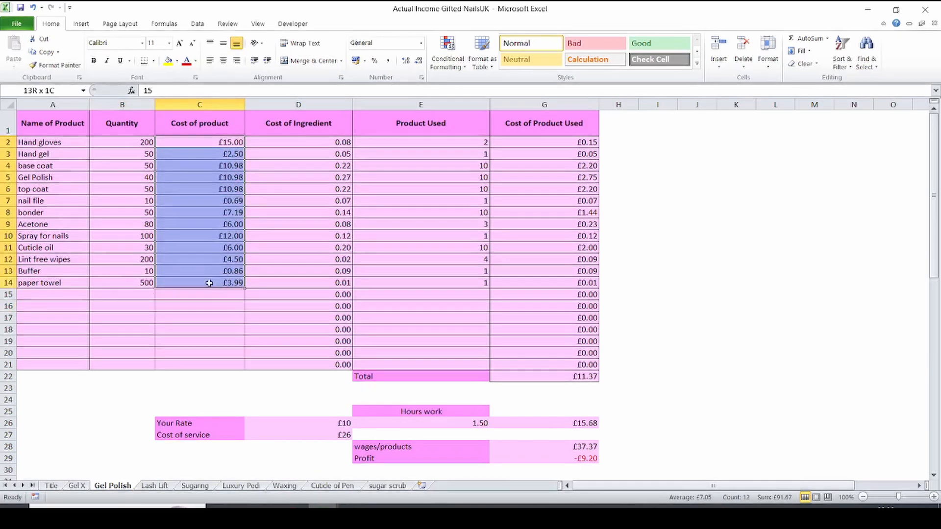
click(202, 322)
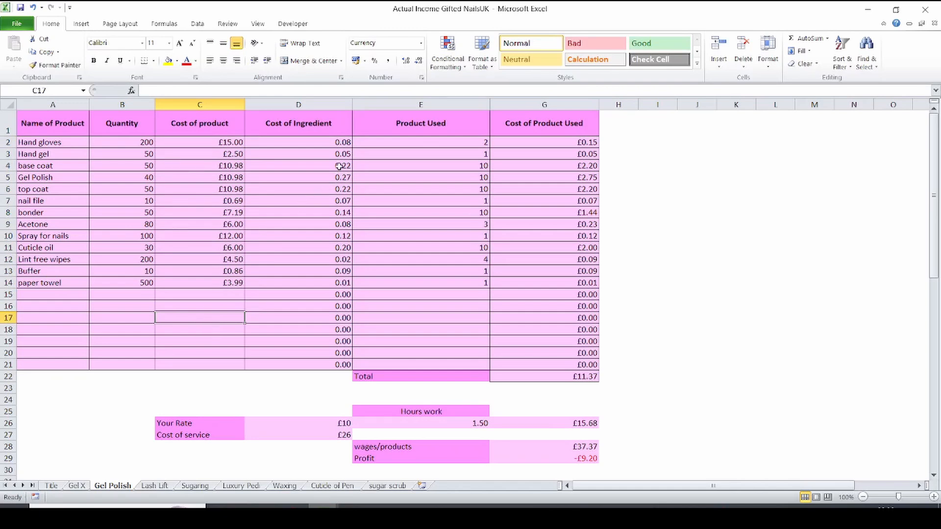
drag(432, 142, 427, 288)
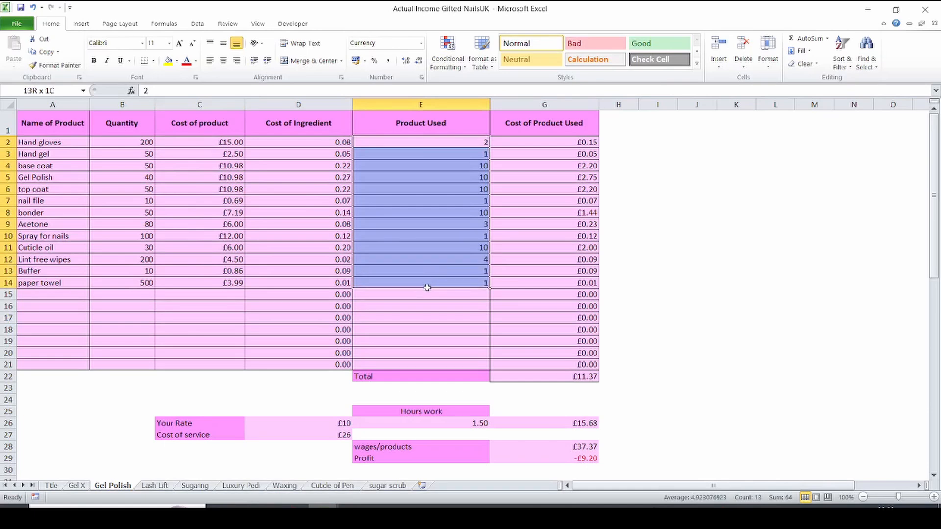
click(429, 309)
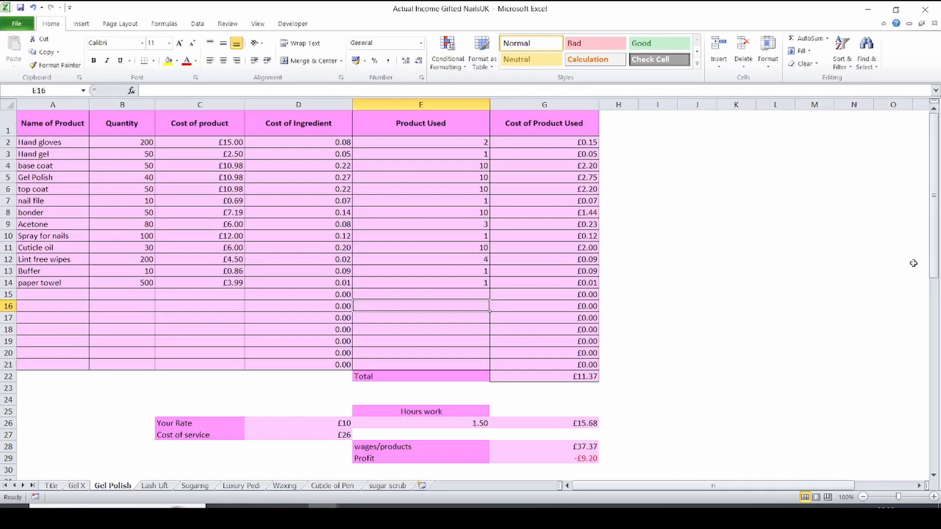
Step: Set Your Rate in D26 below the product table to £10.42
drag(933, 257, 933, 304)
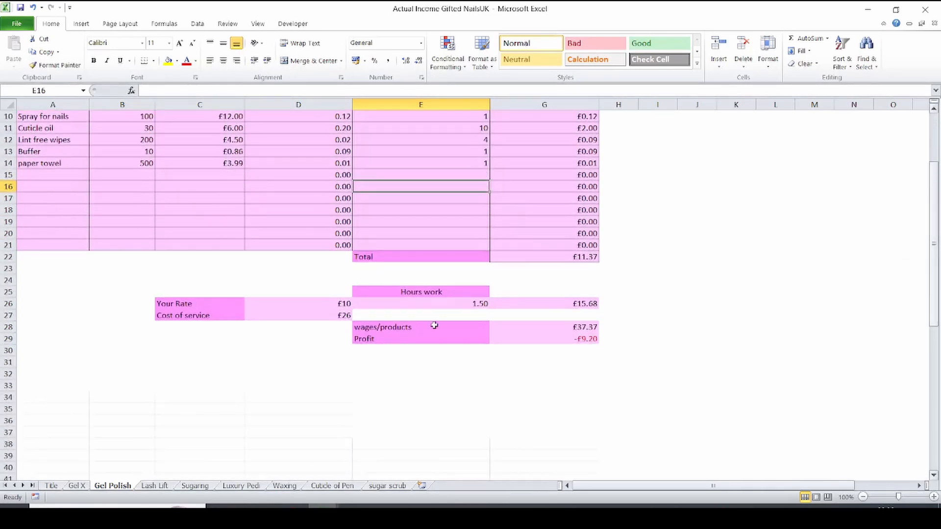
click(319, 304)
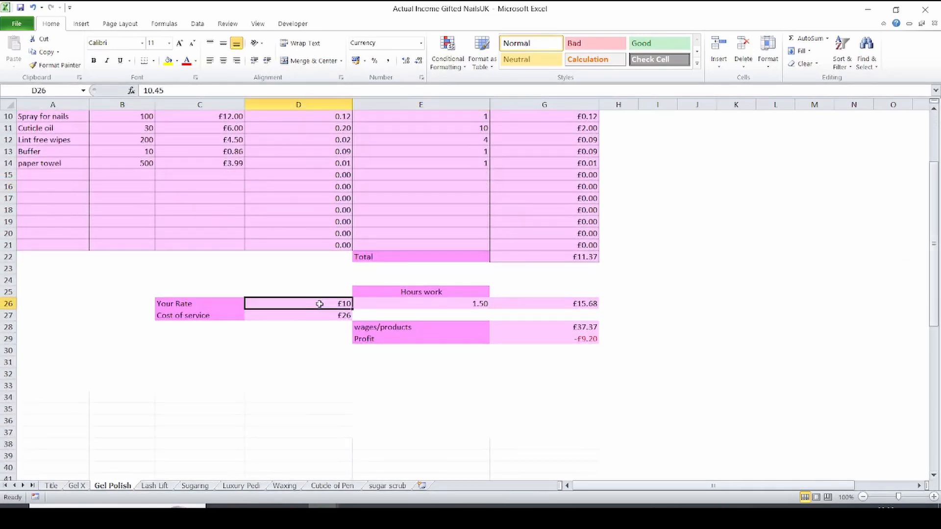
text(10.42)
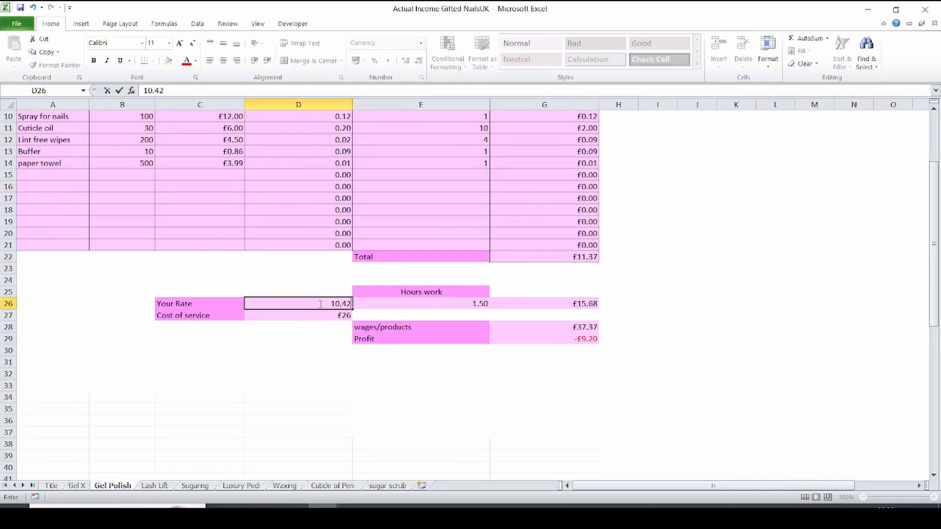
click(323, 339)
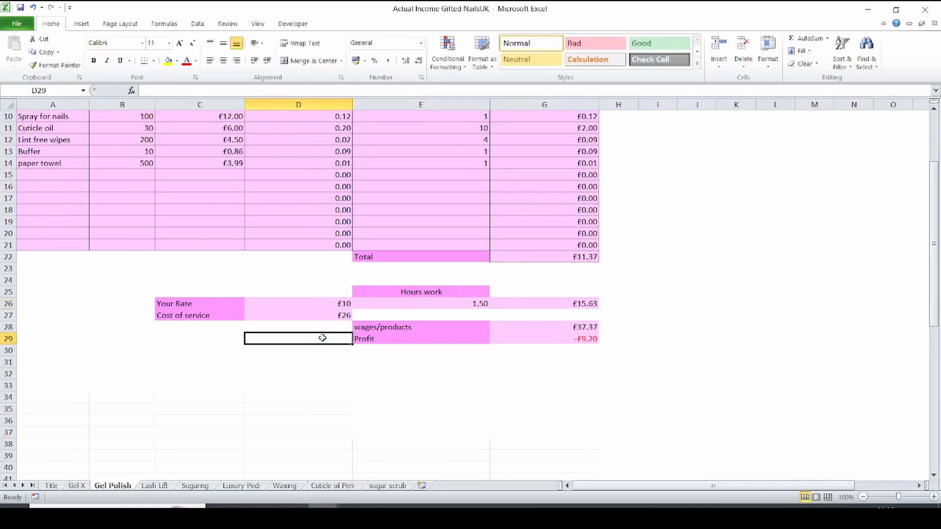
Step: Examine the formulas for the product total, hours cost, wages/products and Profit, and check the Your Rate entry
click(554, 339)
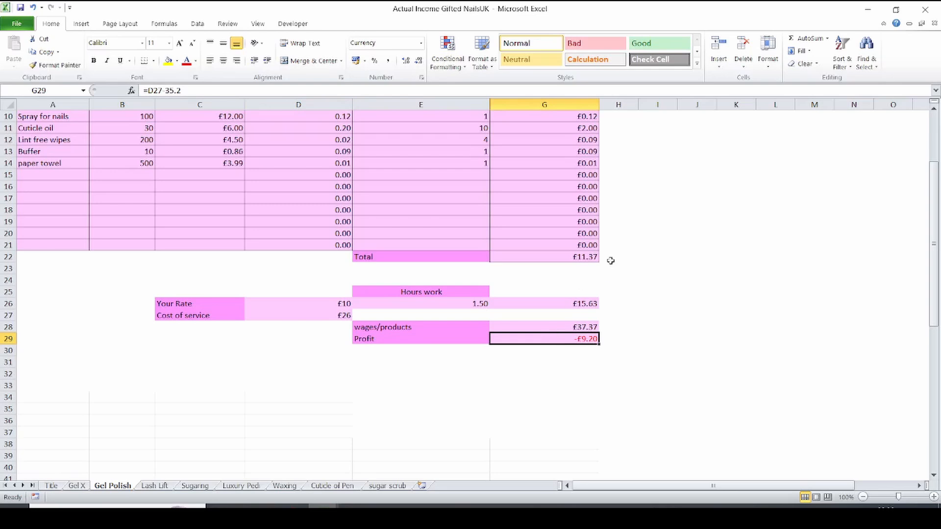
click(577, 259)
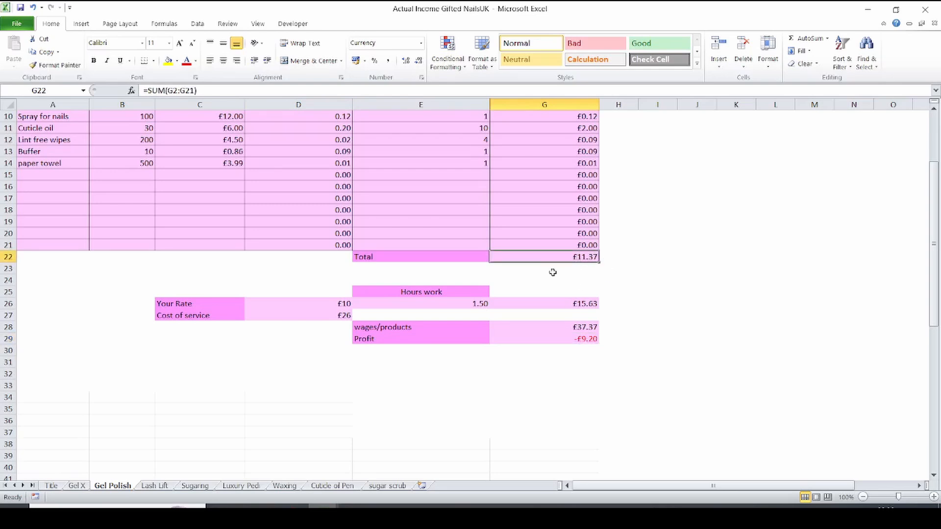
click(549, 304)
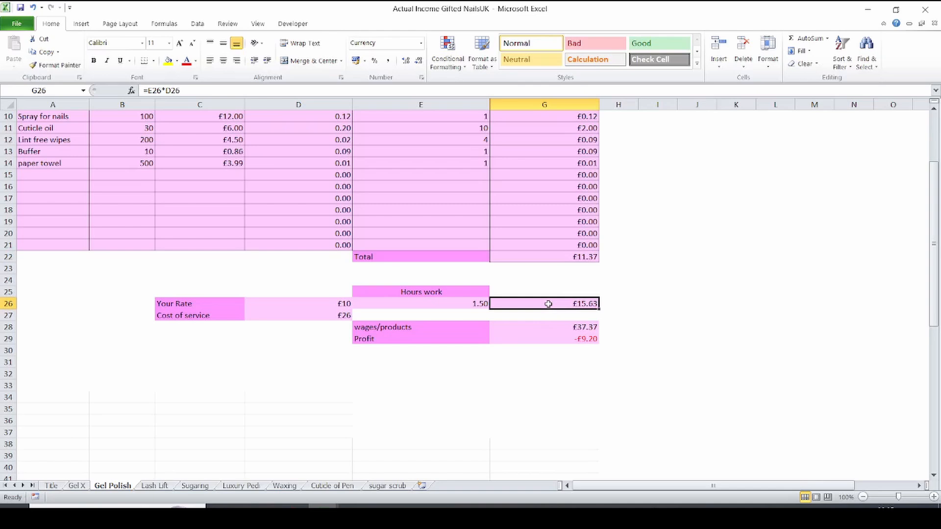
click(545, 328)
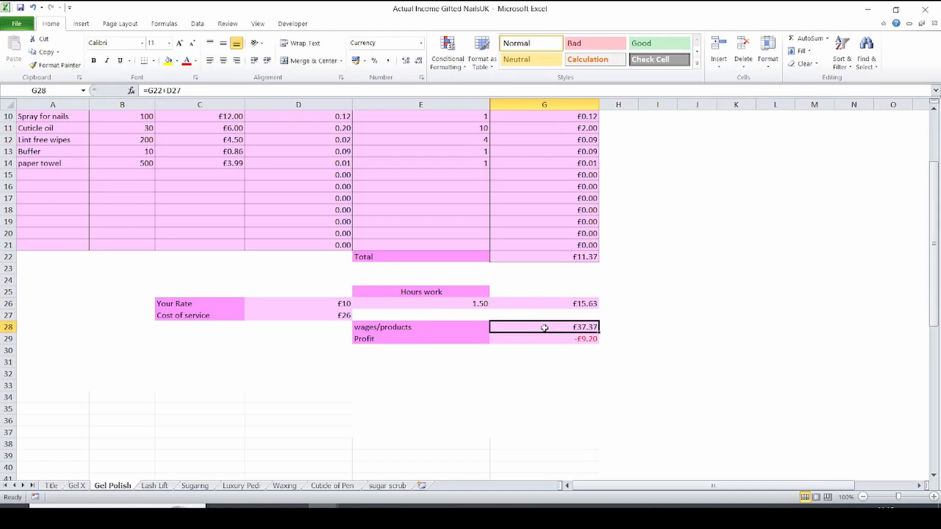
click(544, 340)
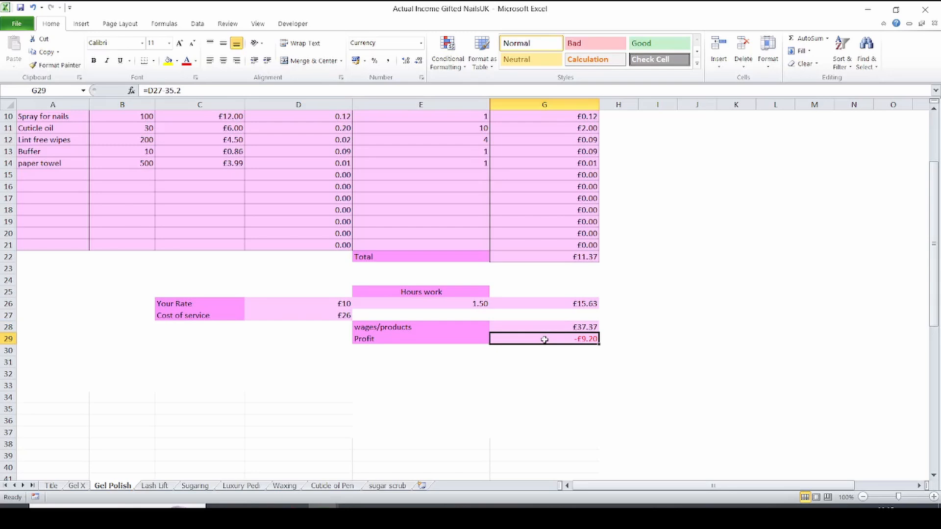
click(336, 305)
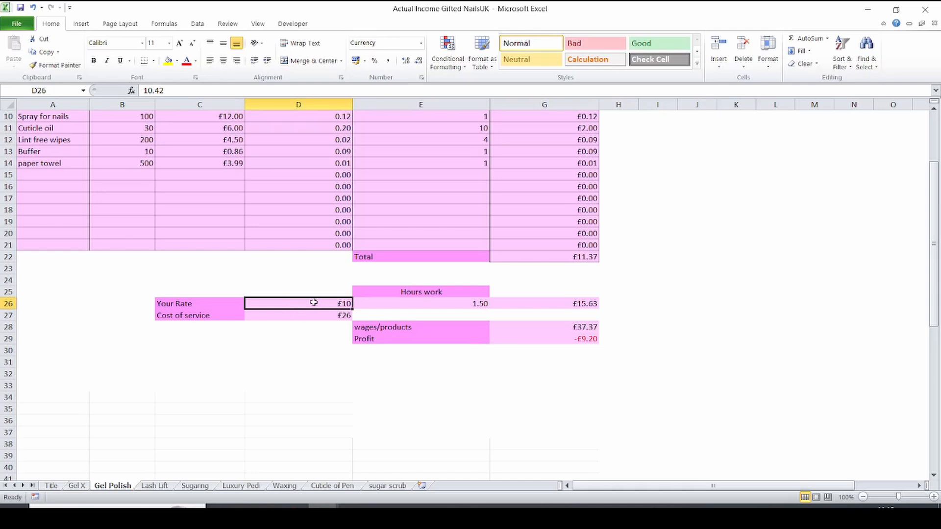
Step: Set Cost of service in D27 to £29
click(325, 314)
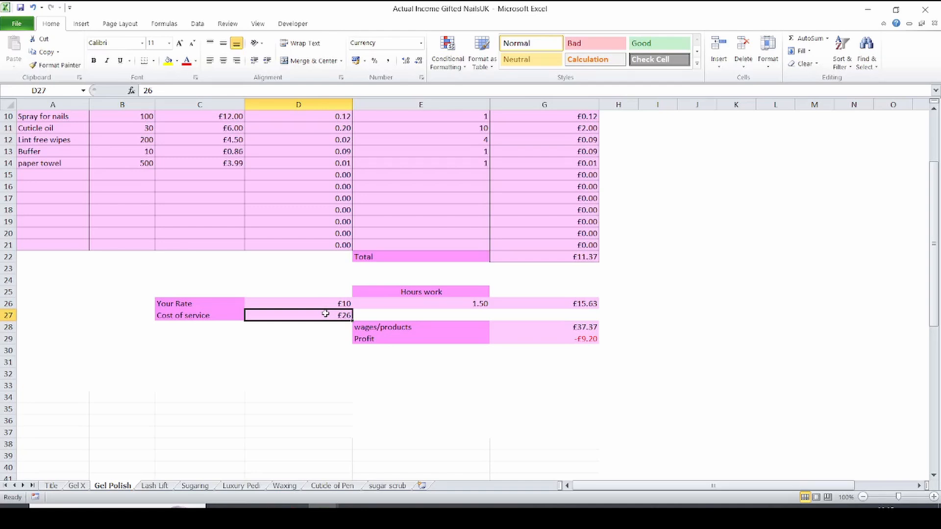
text(29)
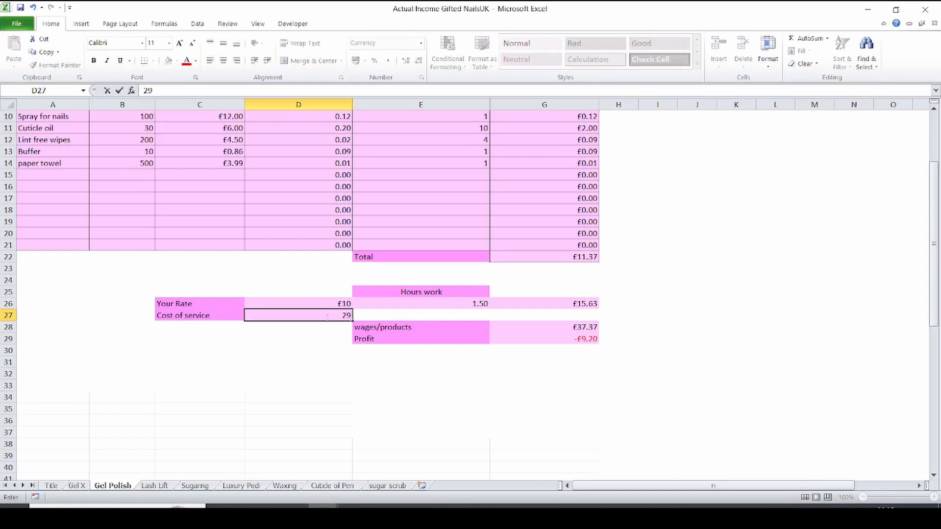
click(323, 349)
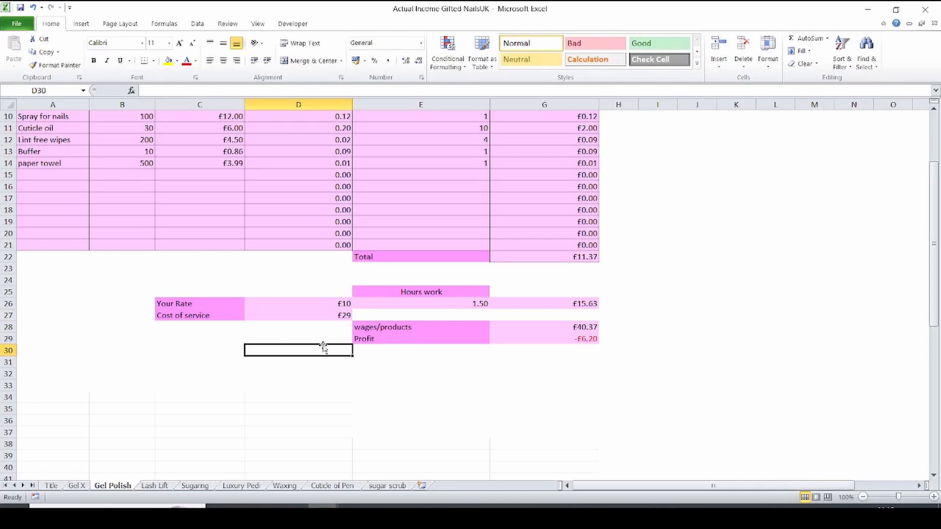
Step: Set Cost of service in D27 to £40 and check the Profit formula in G29
click(343, 315)
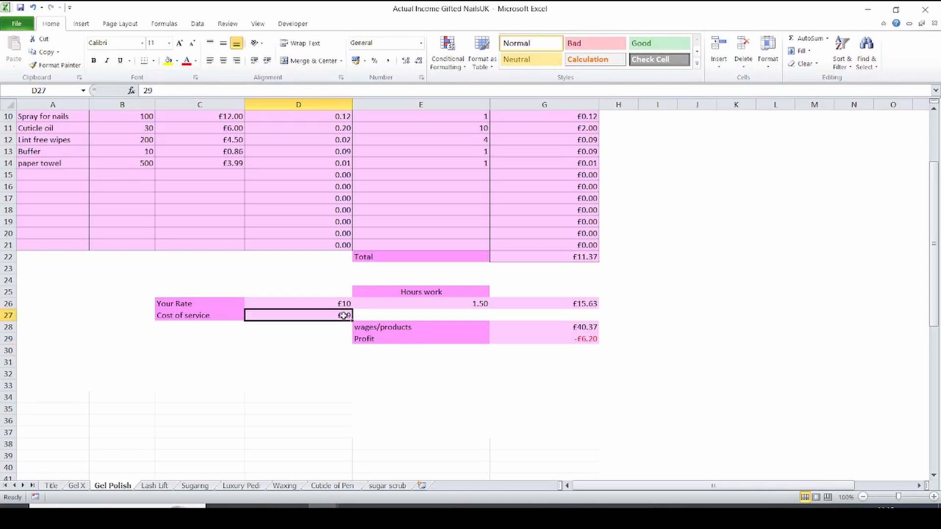
text(40)
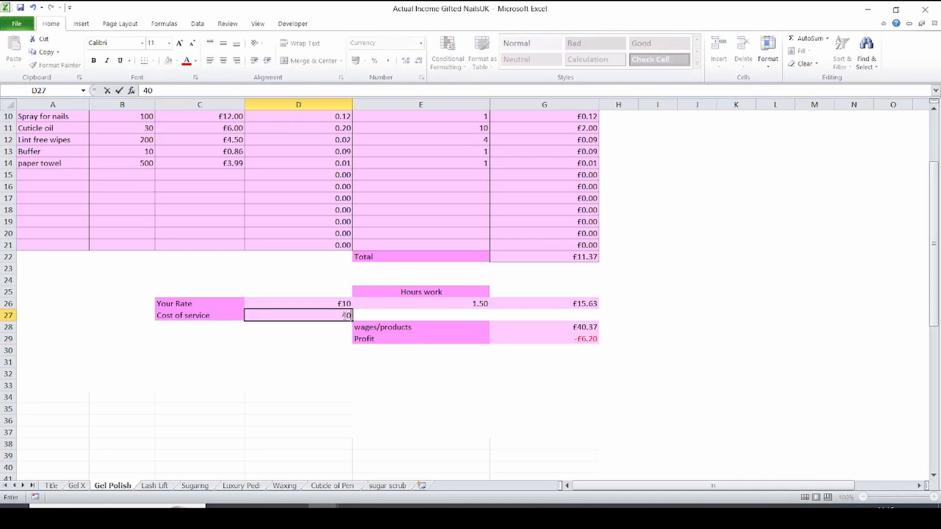
click(335, 349)
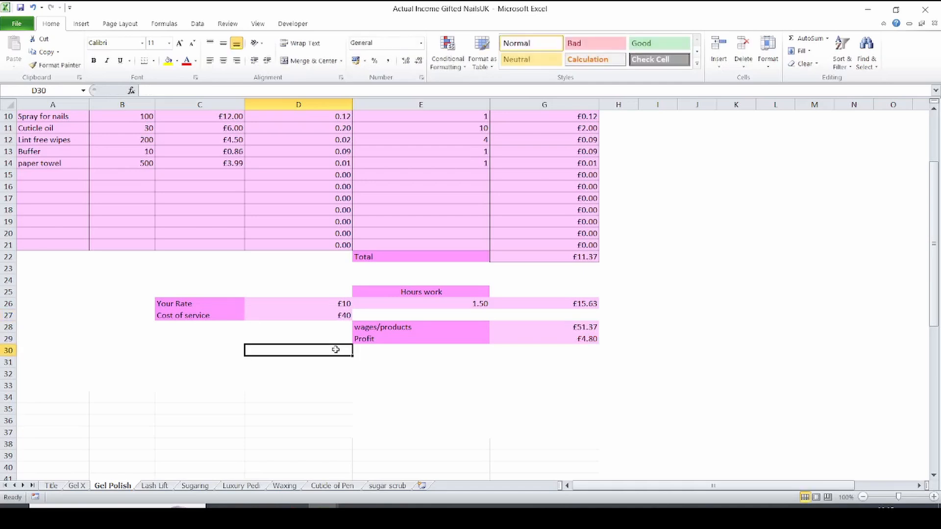
click(554, 340)
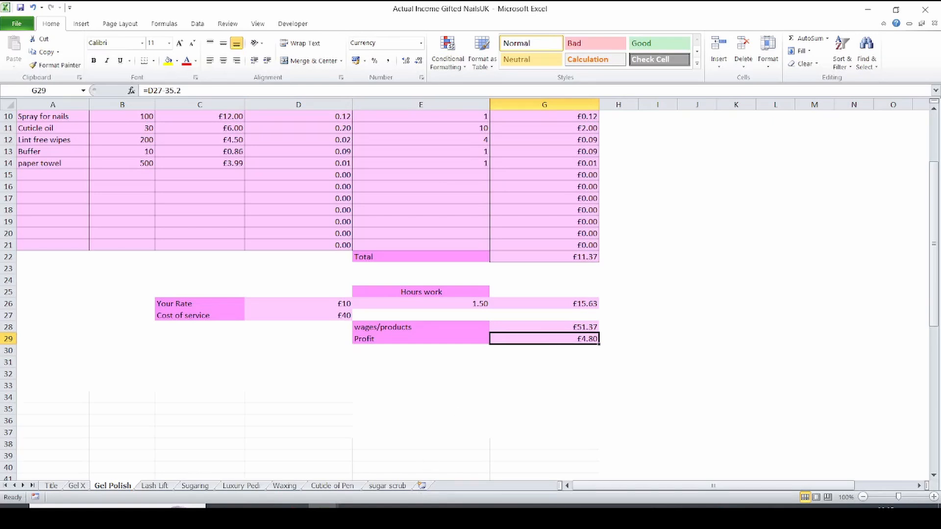
Step: Switch to the Actual Income (Hard Copy) workbook and review its Product 1 and Product 2 sheets, returning to Product 1
click(322, 506)
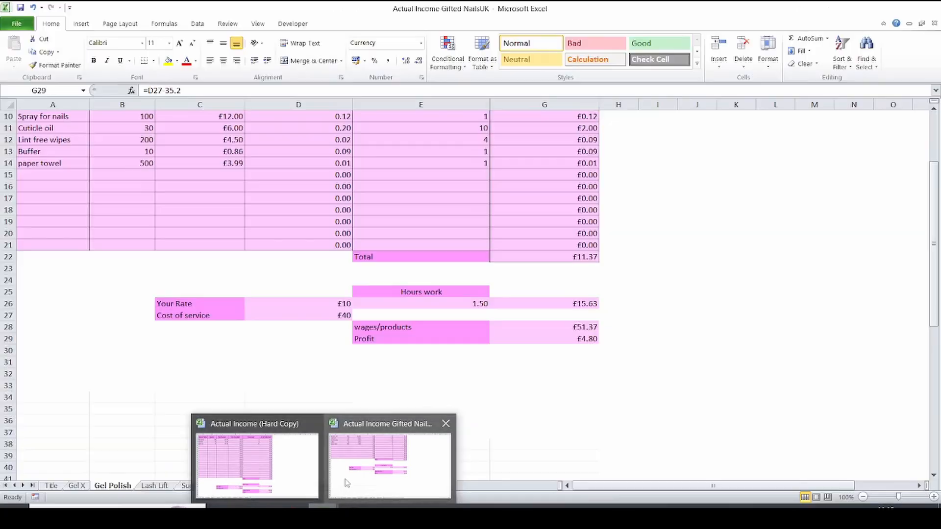
click(302, 464)
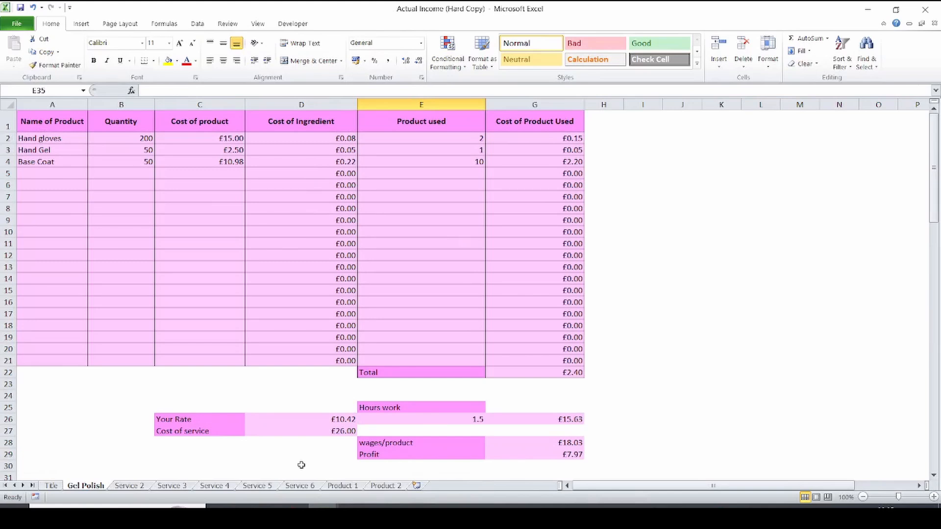
click(343, 487)
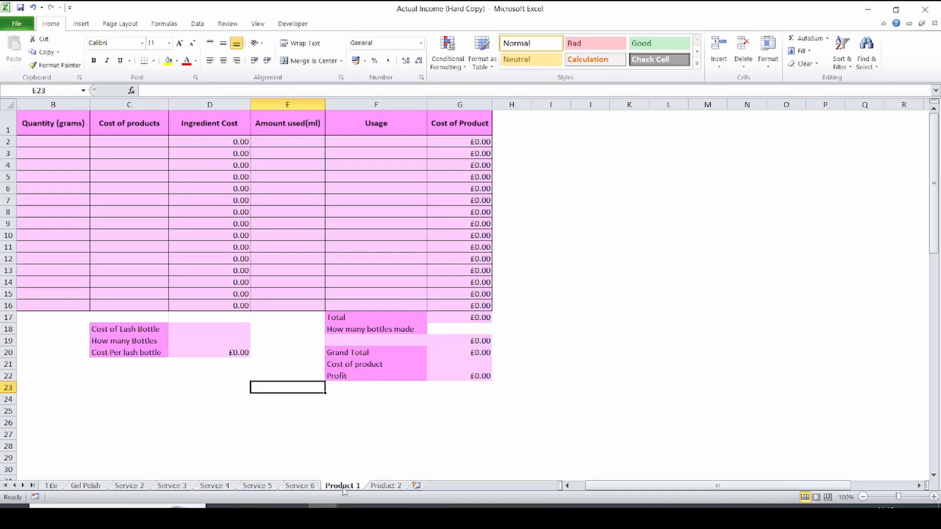
click(388, 488)
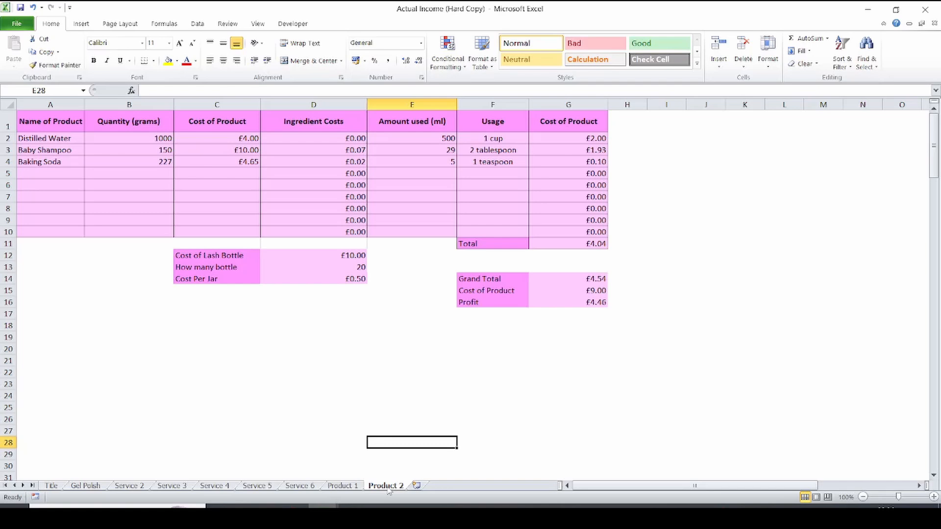
click(350, 486)
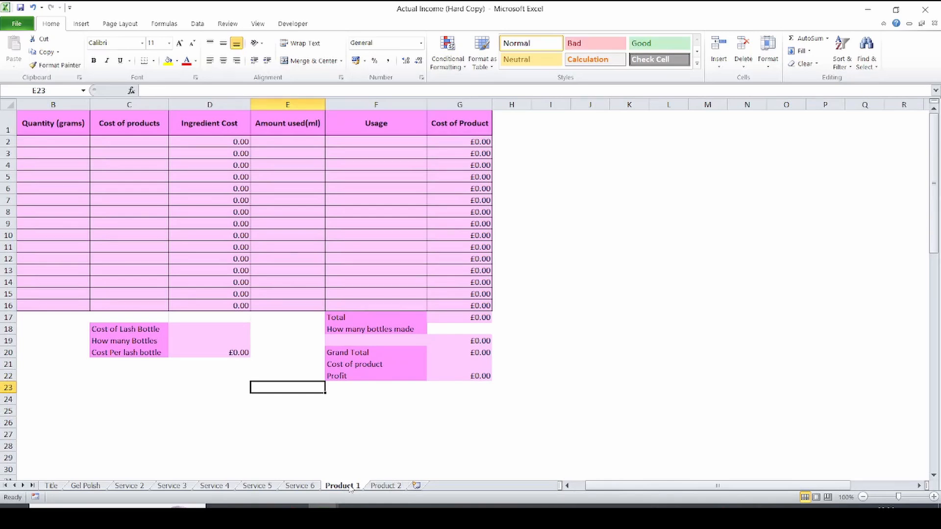
Step: Enter Distilled Water with a quantity of 1000 grams in row 2 of the Product 1 sheet
drag(604, 487, 582, 491)
click(64, 141)
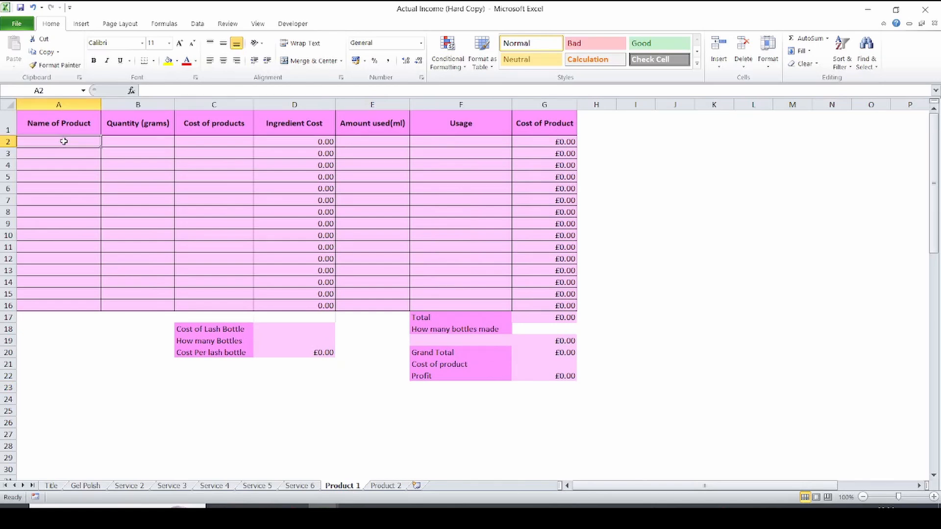
text(Dis)
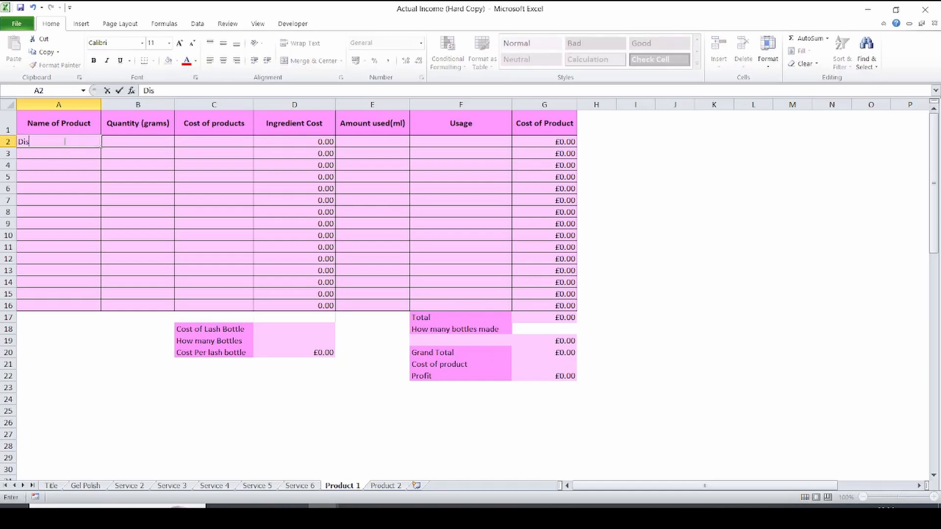
text(tilled Water)
click(131, 137)
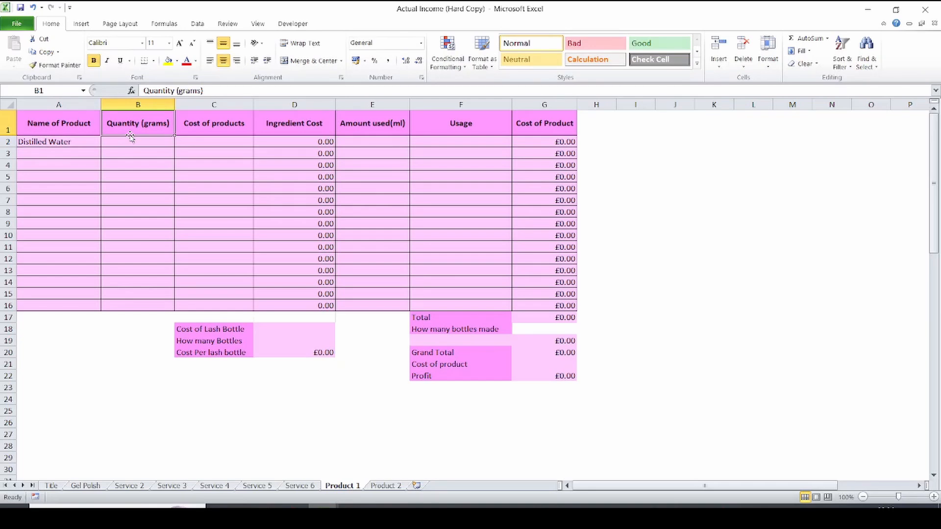
click(131, 143)
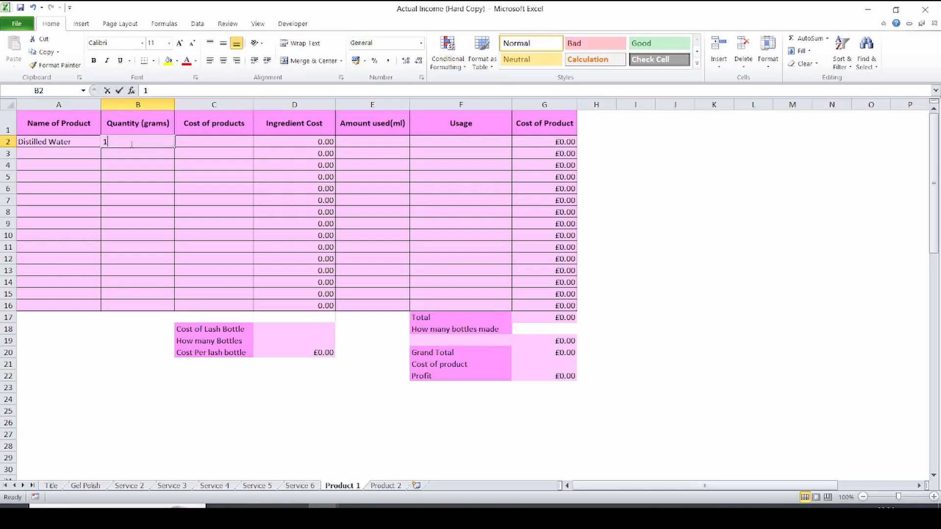
text(1000)
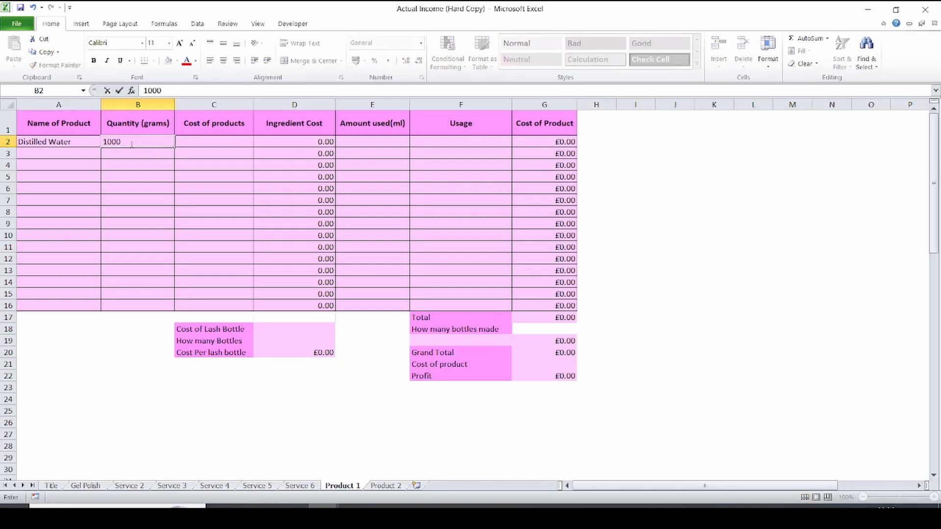
Step: Add Baby Shampoo with a quantity of 150 grams in row 3 and the product name Baking Soda in row 4
click(86, 152)
text(Bab)
text(Shampoo)
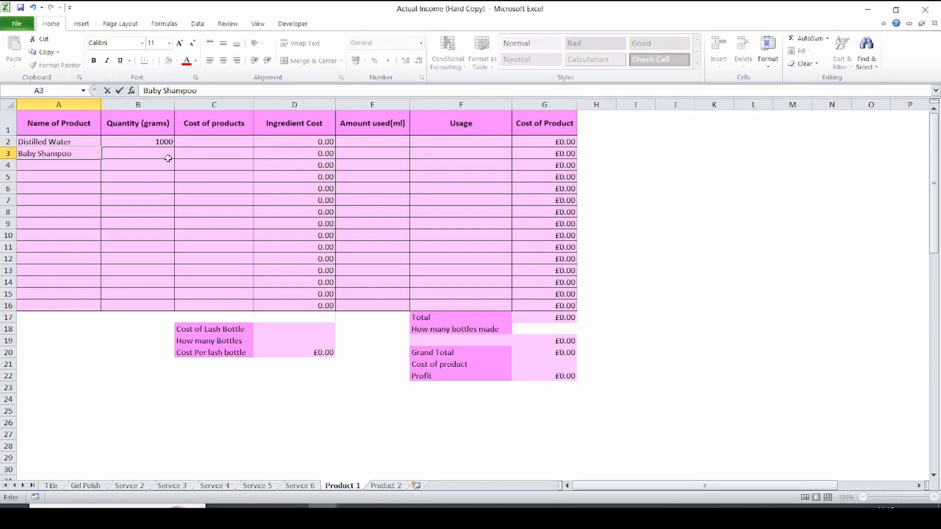
click(161, 156)
text(150)
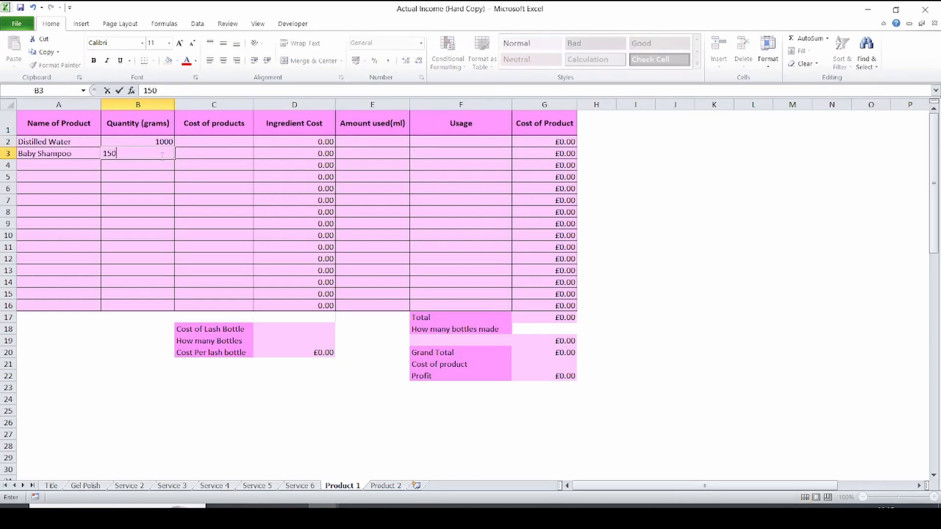
click(72, 166)
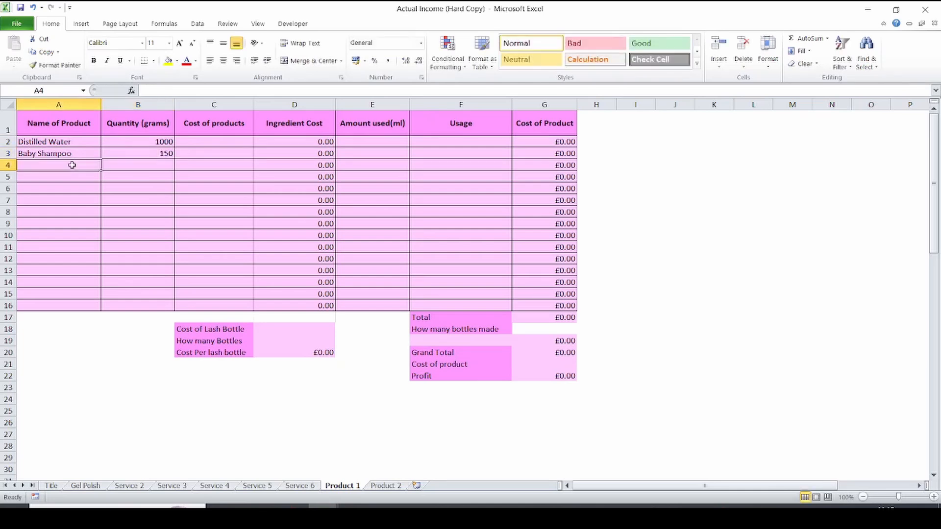
text(Baking Soda)
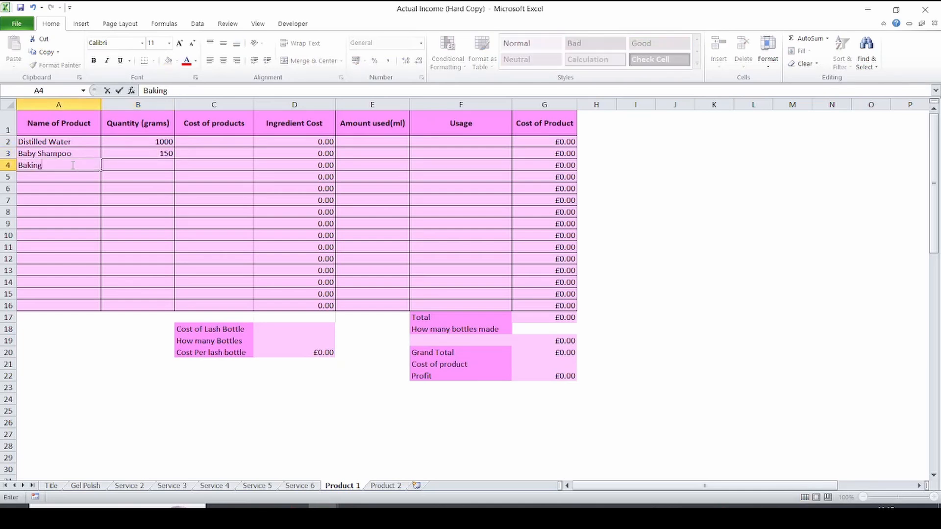
Step: Rename the Product 1 sheet as "Lash shampoo bottles"
double_click(350, 485)
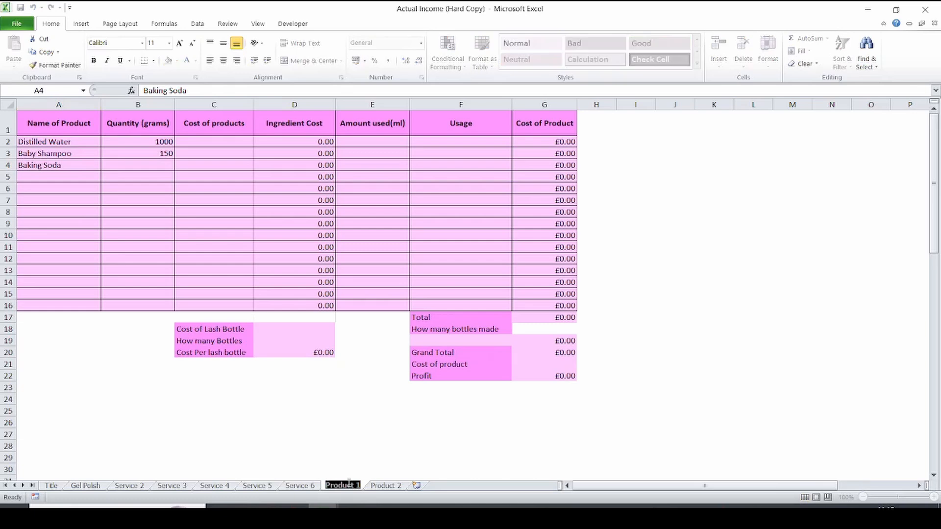
text(Las)
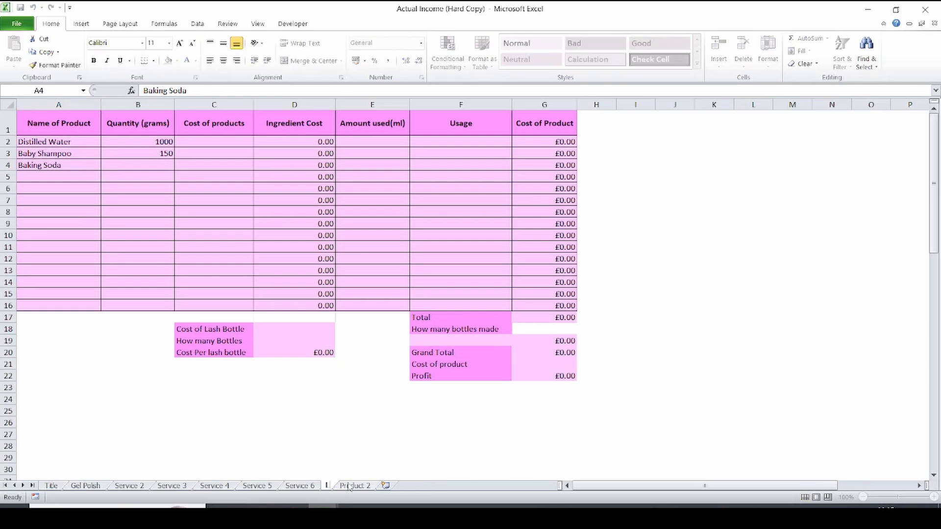
text(h)
key(Return)
text(shampoo bottles)
Step: Set Baking Soda's quantity to 227 grams and enter product costs of £4, £10 and £4.65 in C2 to C4
click(155, 171)
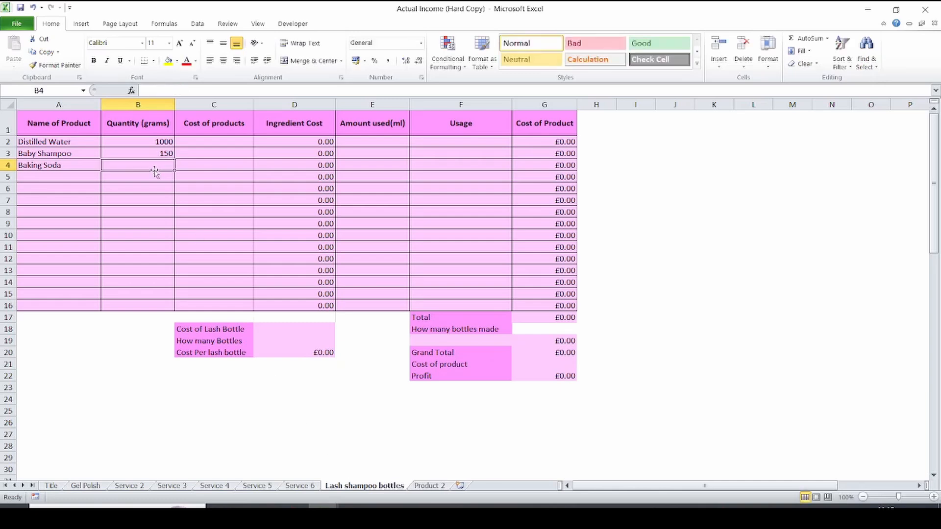
text(227)
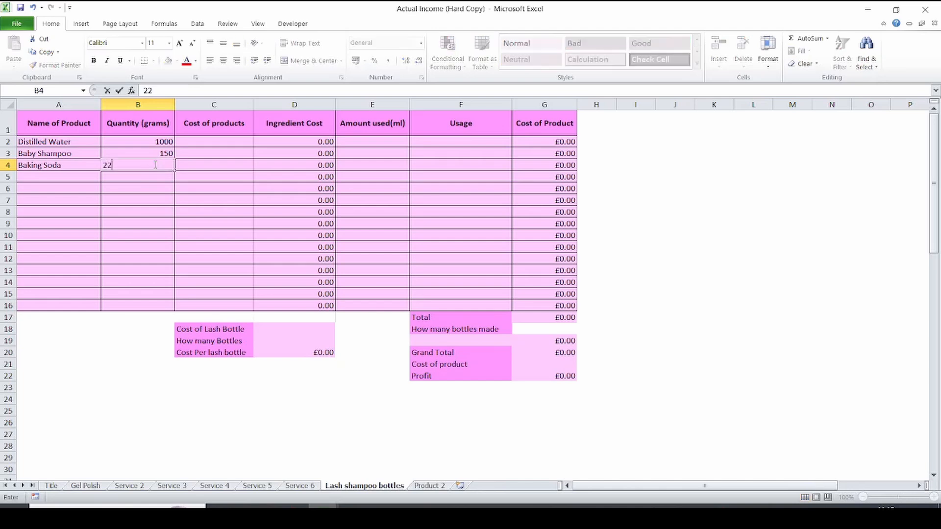
click(245, 144)
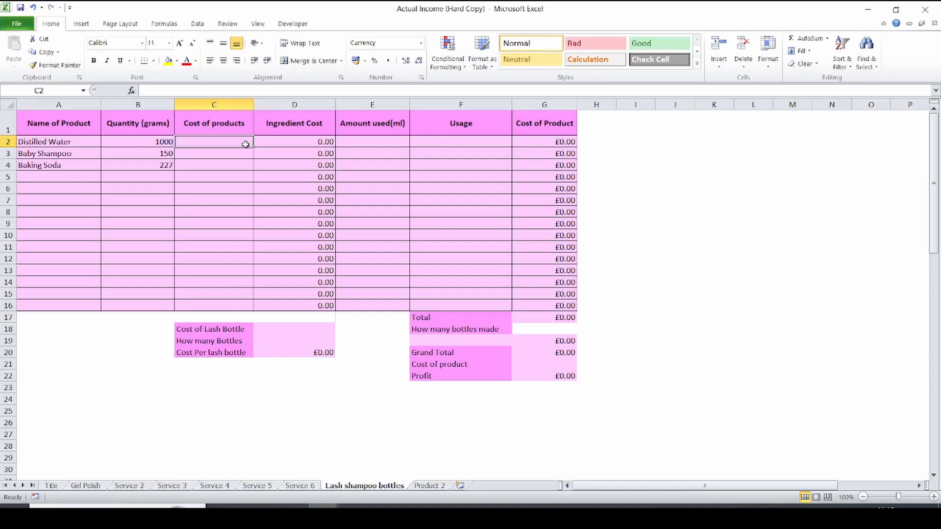
text(4)
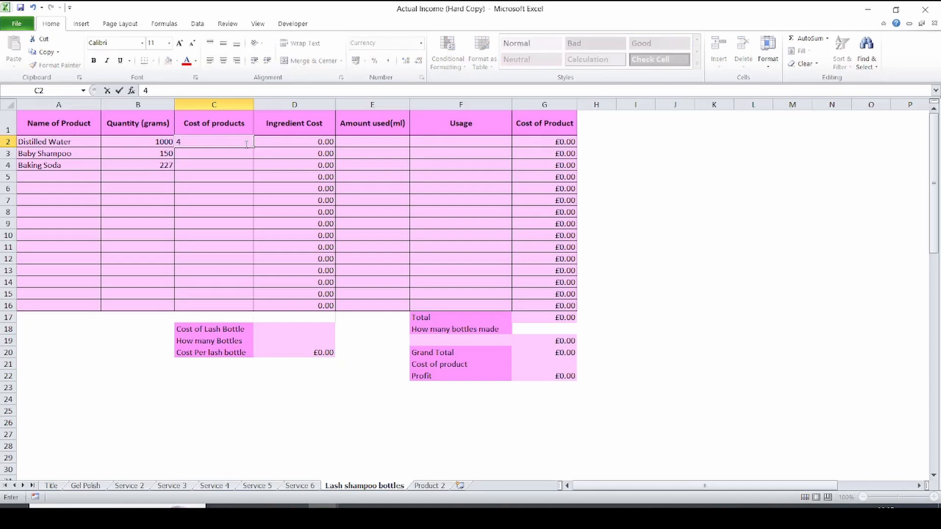
click(229, 155)
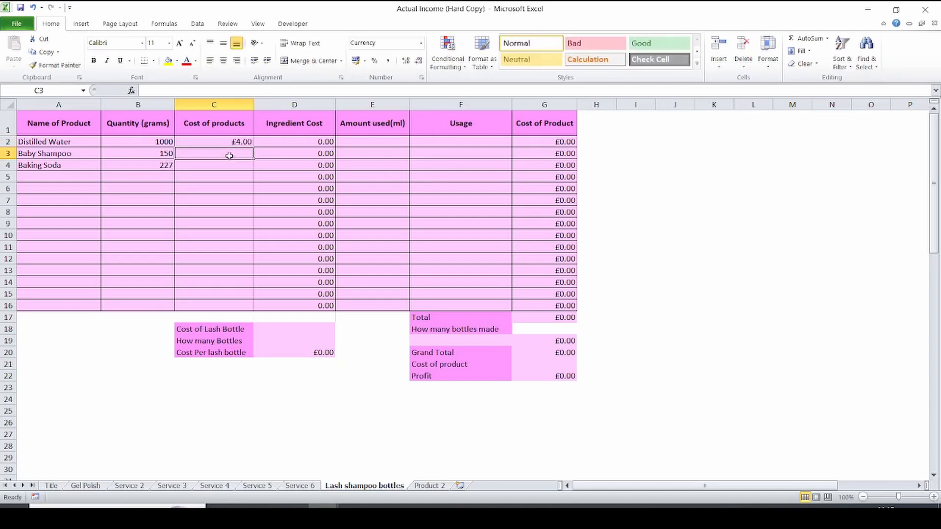
text(10)
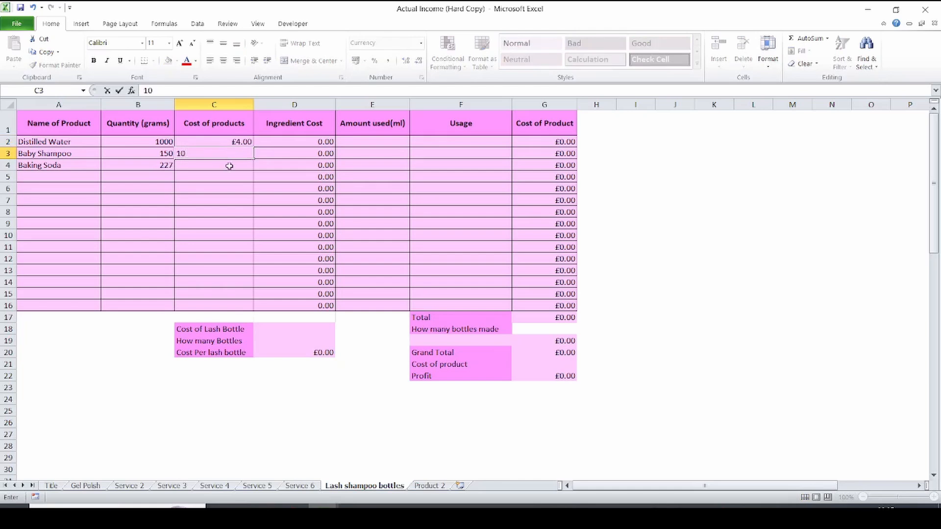
click(229, 166)
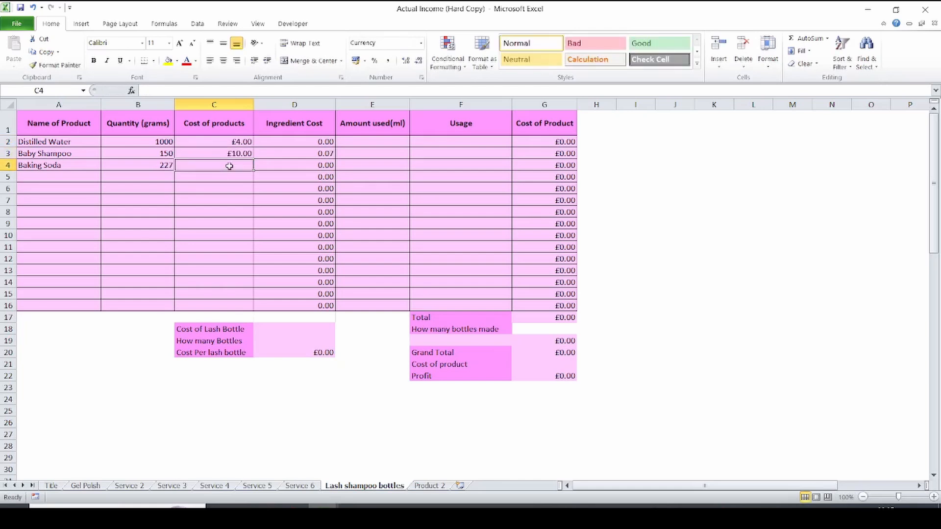
text(4.65)
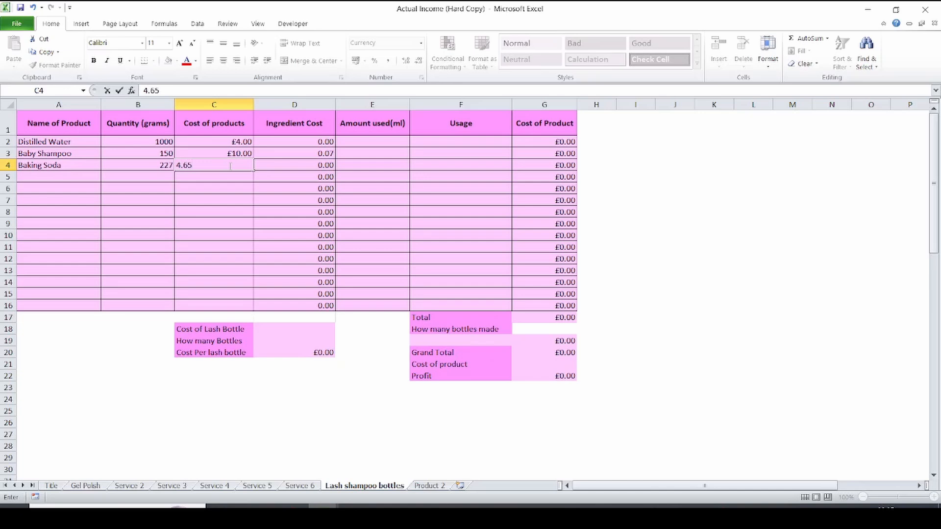
Step: Enter the amounts used as 500 for Distilled Water, 29 for Baby Shampoo and 5 for Baking Soda
click(378, 143)
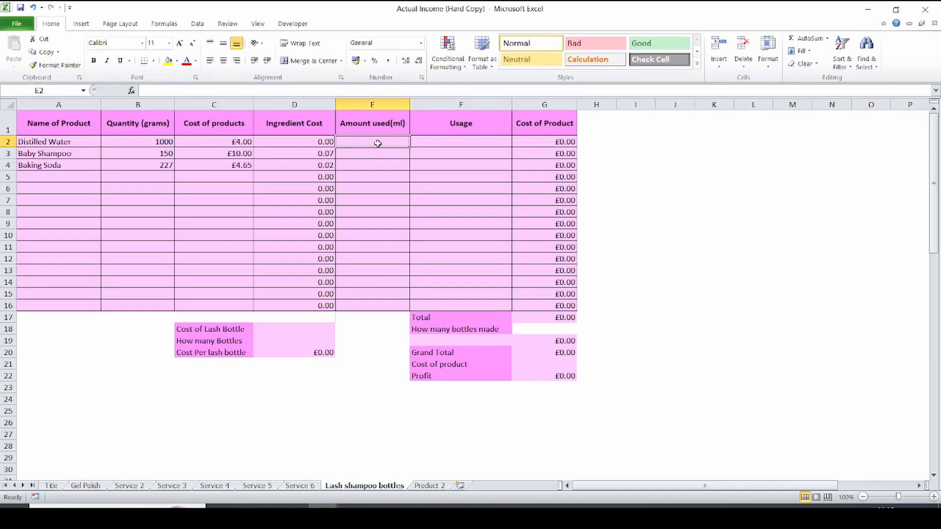
text(500)
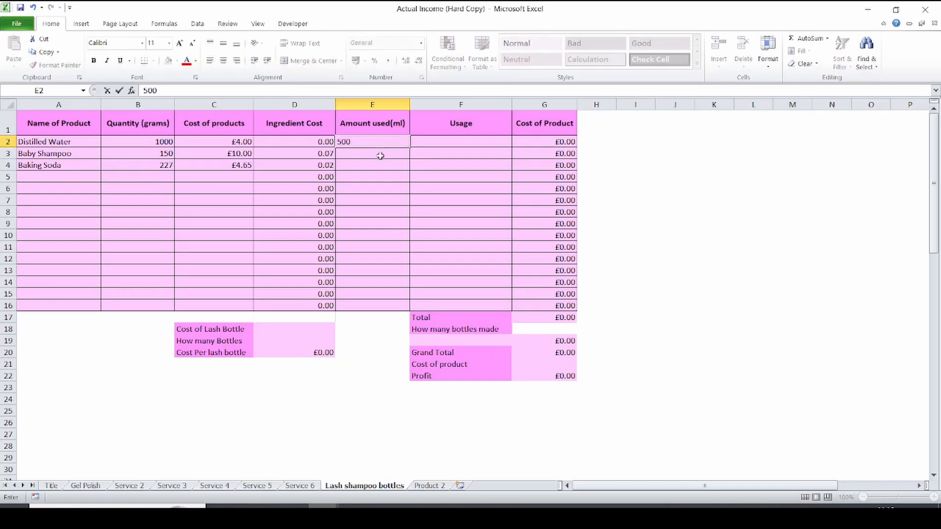
click(380, 156)
text(29)
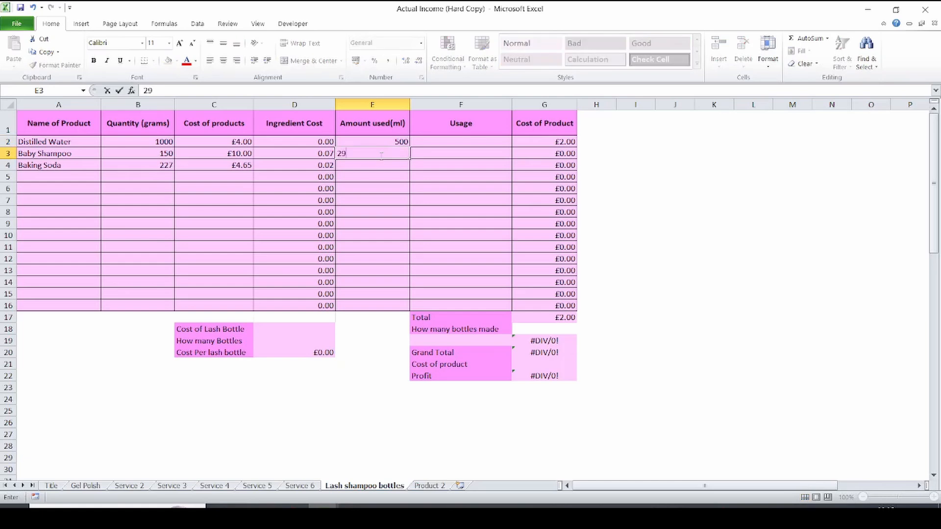
click(384, 164)
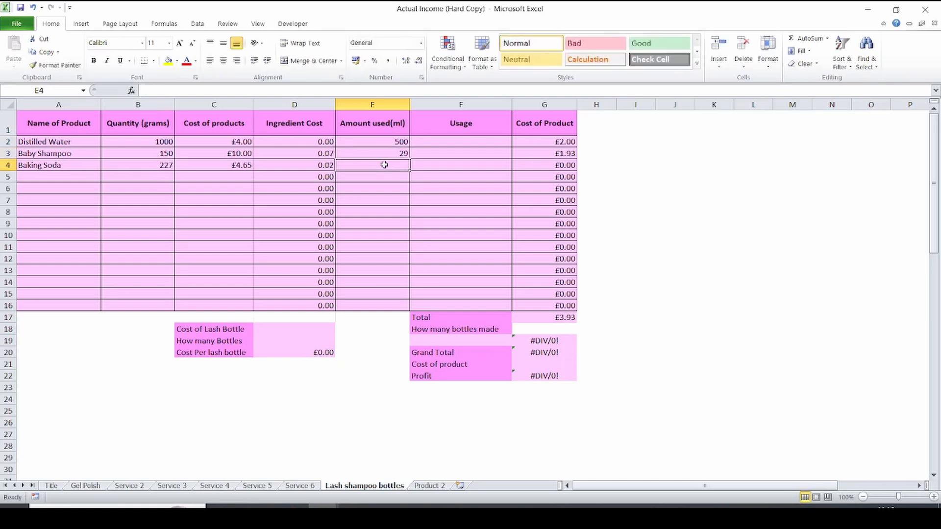
text(5)
Step: Enter the usage as "2 teaspoon" for Distilled Water, "5 tablespoon" for Baby Shampoo and "half cup" for Baking Soda
click(474, 165)
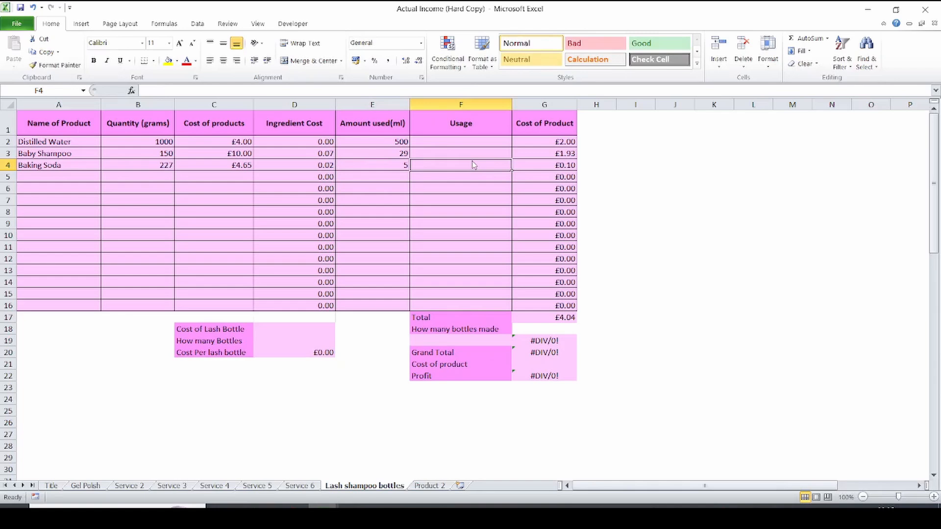
click(468, 142)
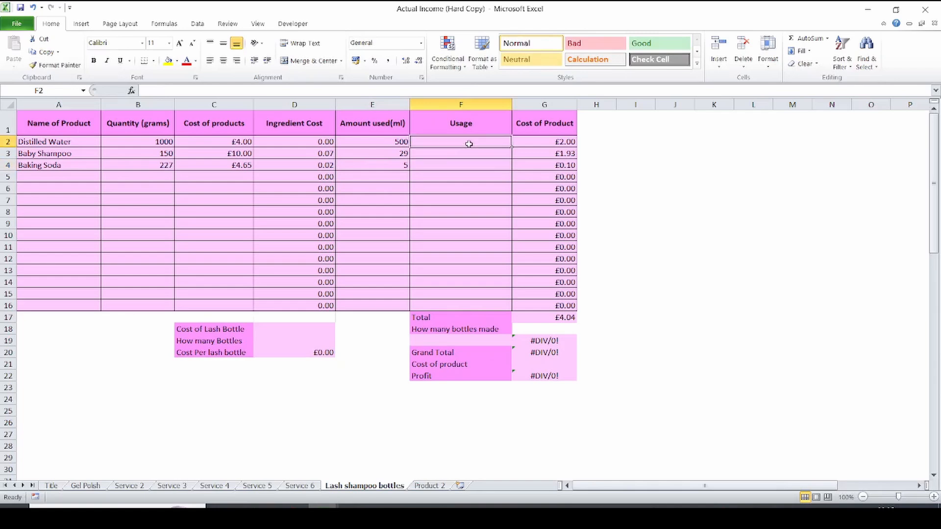
text(2 te)
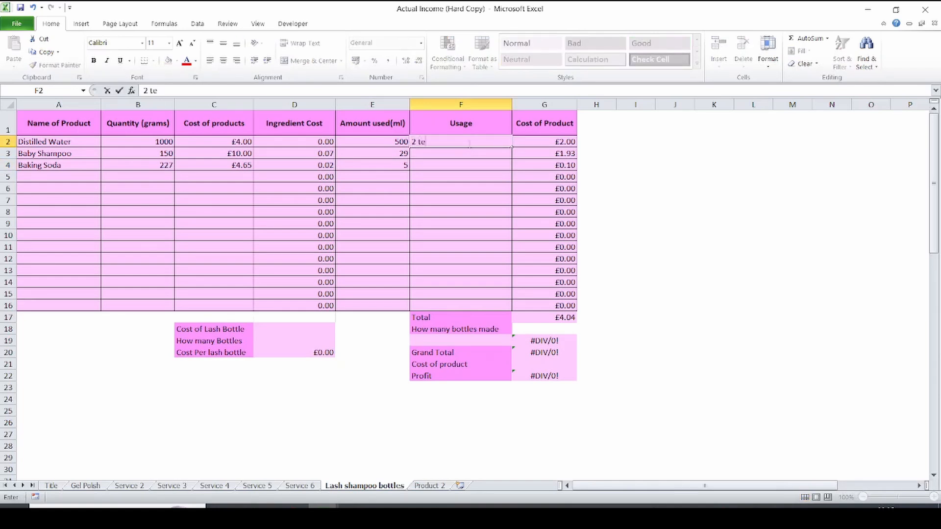
text(aspoon)
click(445, 153)
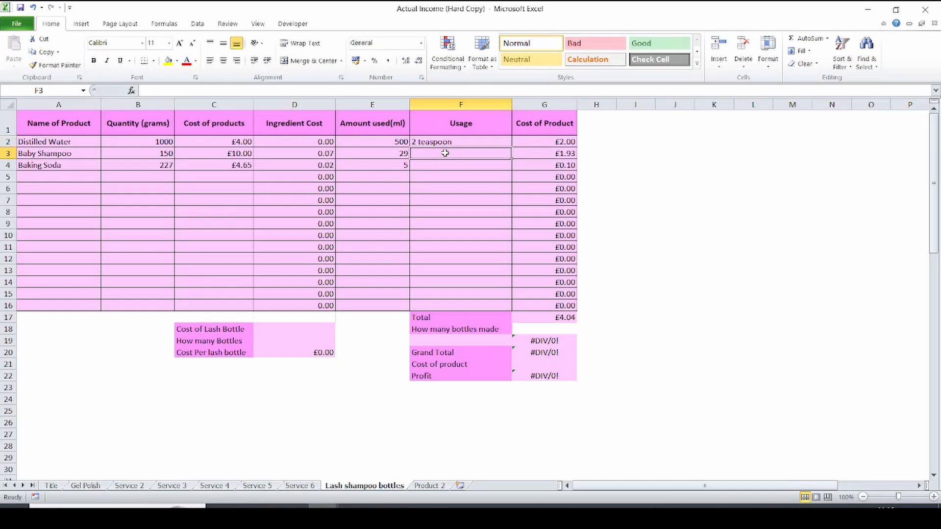
text(5)
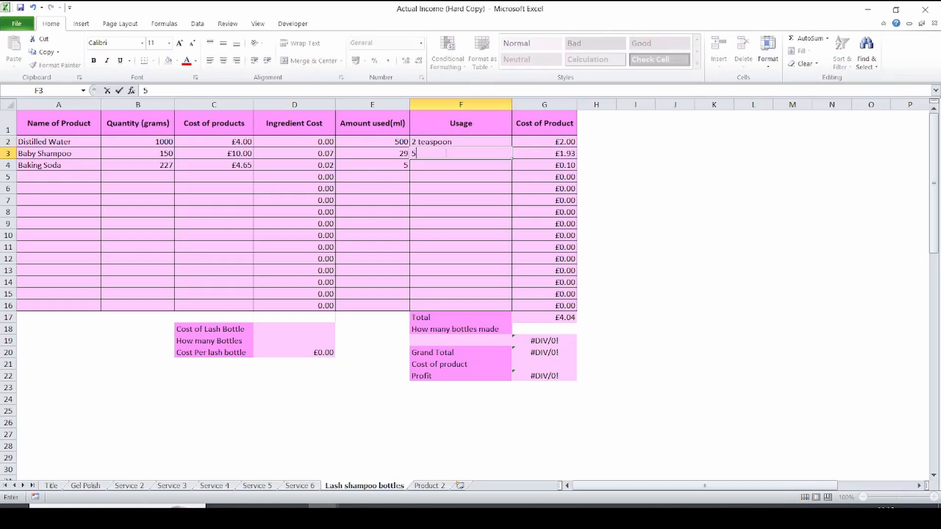
text( tablespoon)
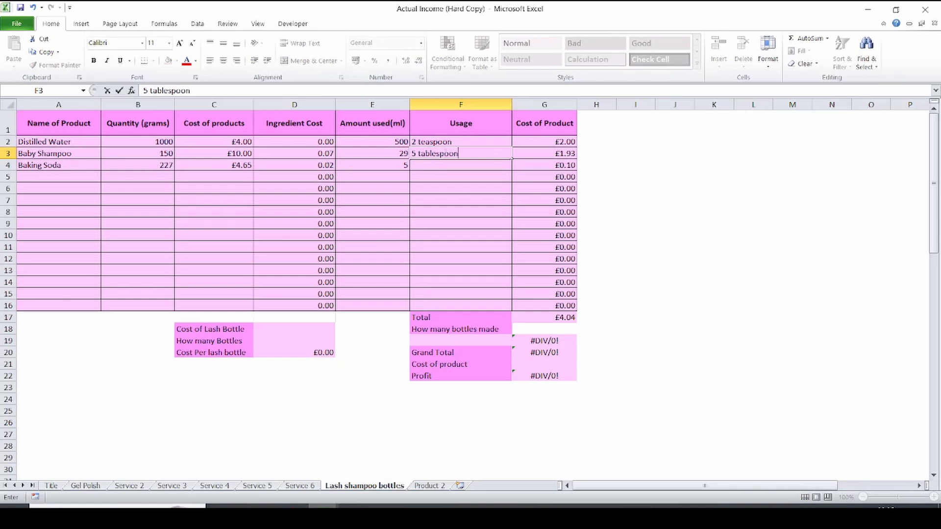
click(436, 167)
text(half cup)
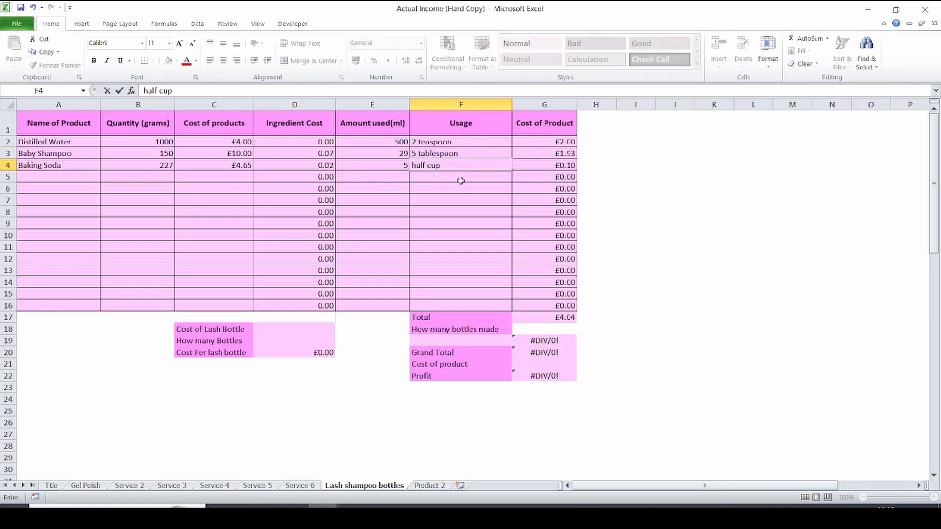
click(460, 180)
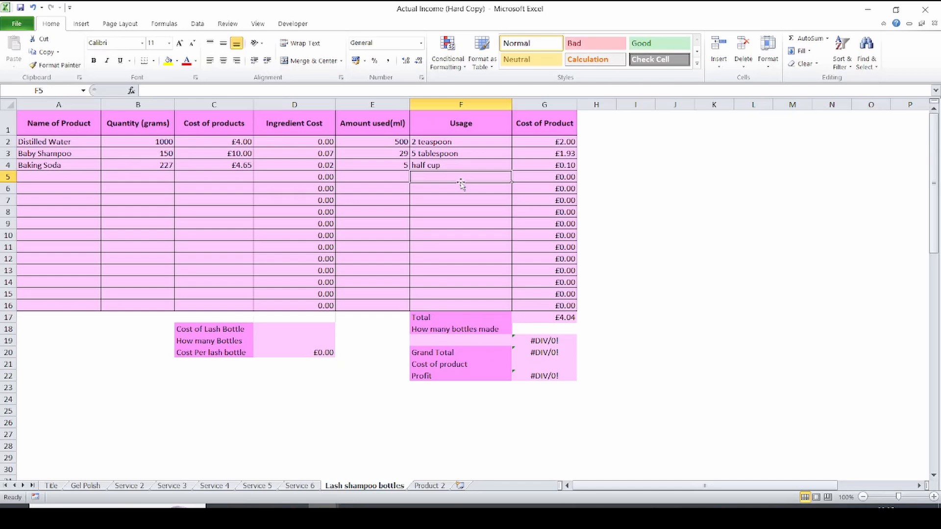
Step: Set the Cost of Lash Bottle to £50 and the purchased bottle count below it to 12
click(308, 327)
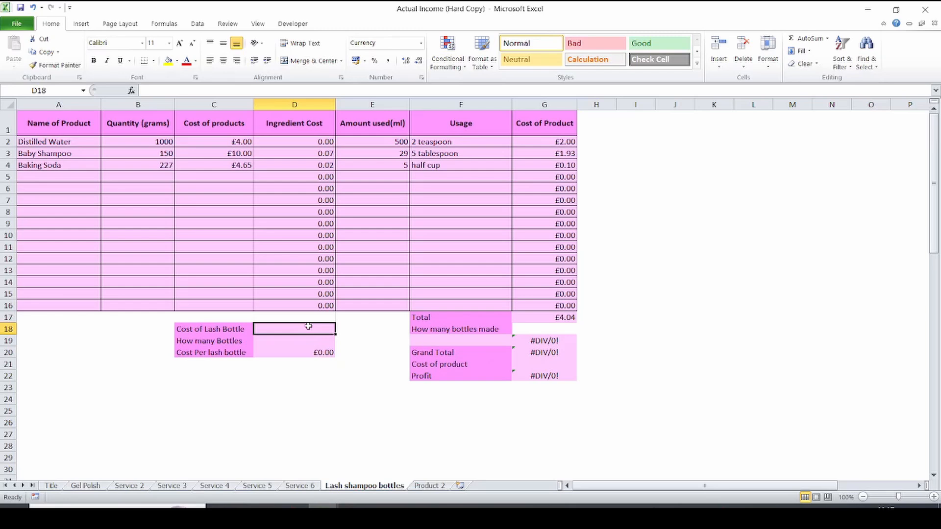
text(50)
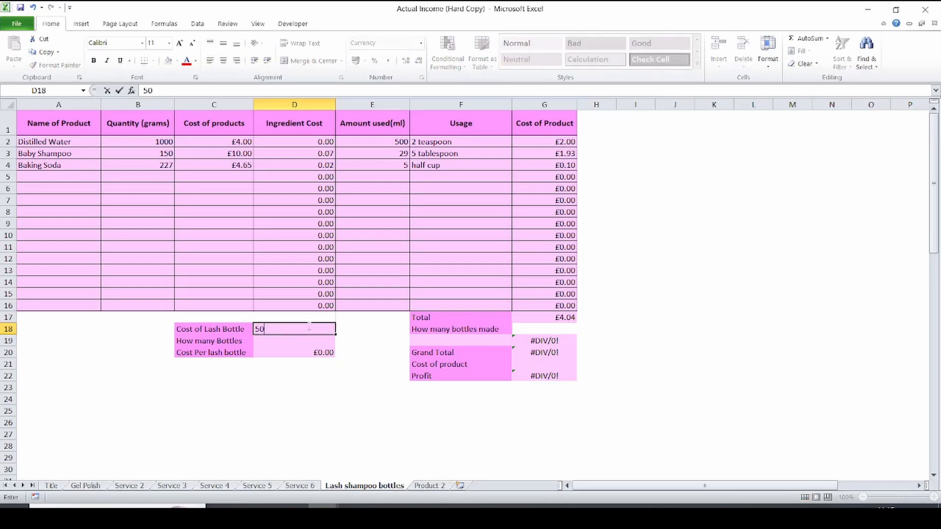
click(301, 339)
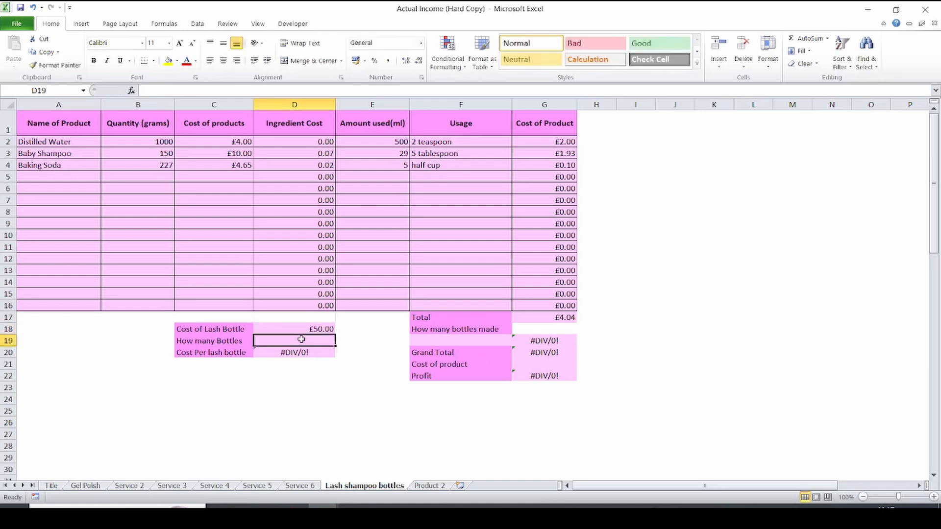
text(12)
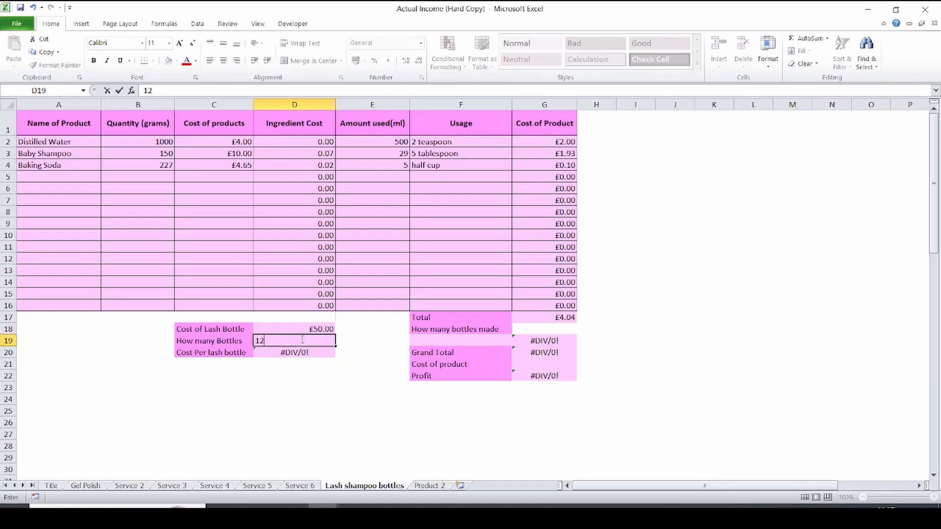
click(295, 409)
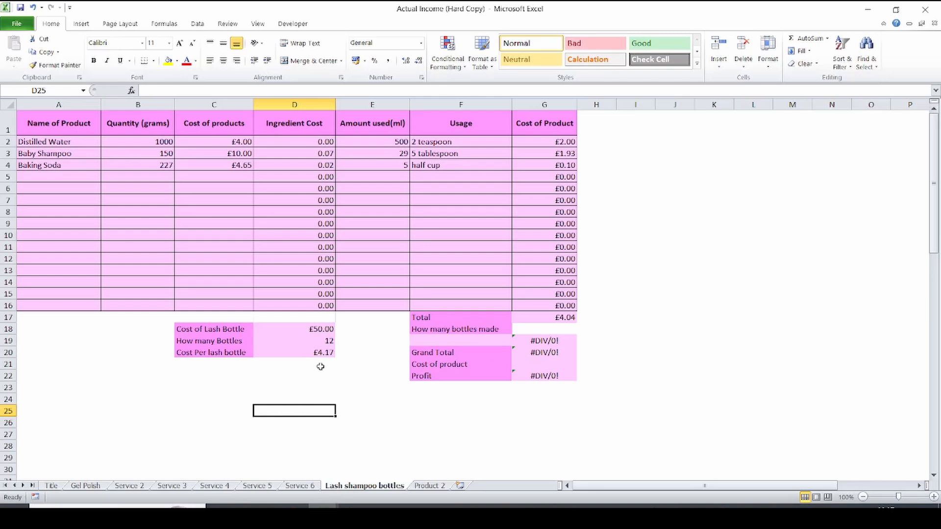
Step: Enter 35 as the number of bottles made in cell F19
click(472, 341)
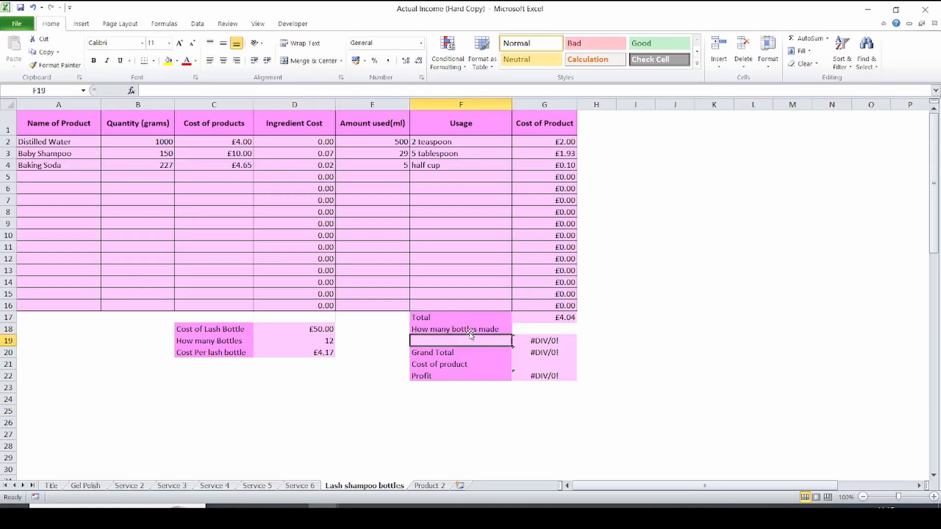
drag(24, 143, 499, 242)
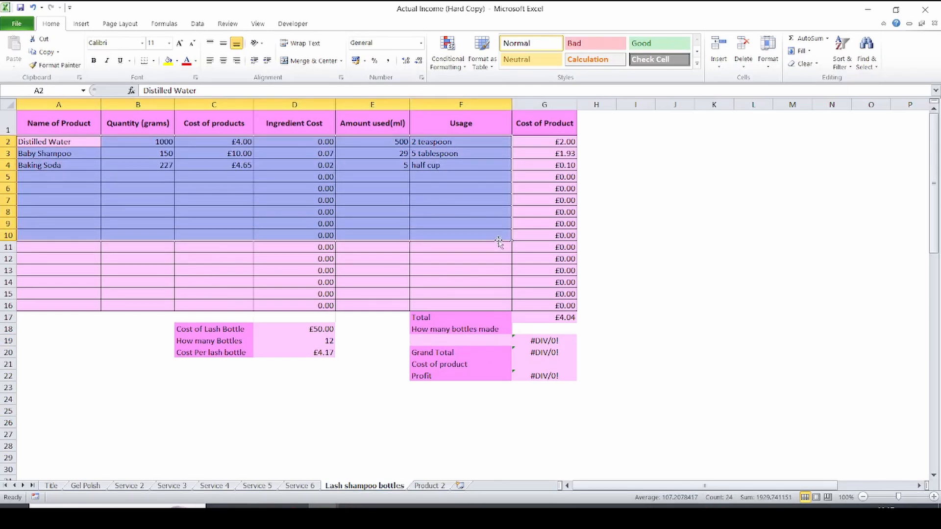
click(464, 338)
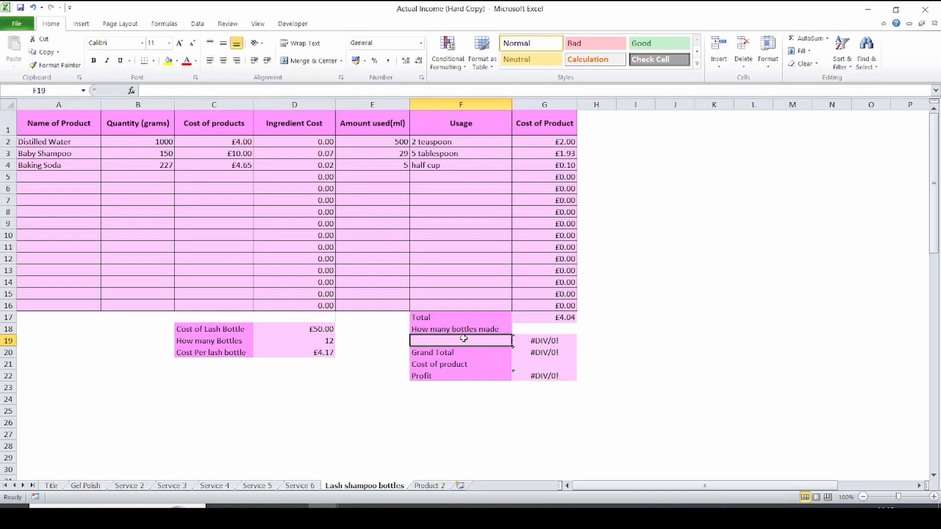
text(35)
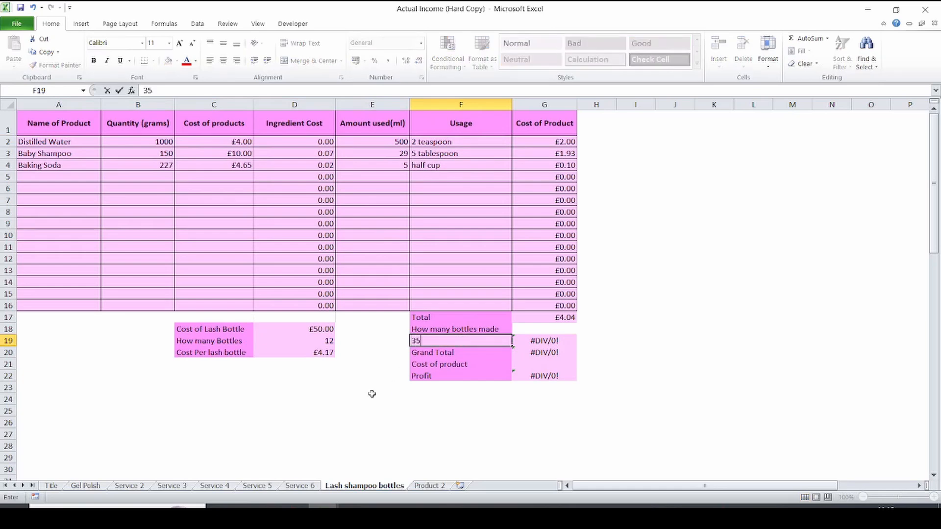
click(368, 397)
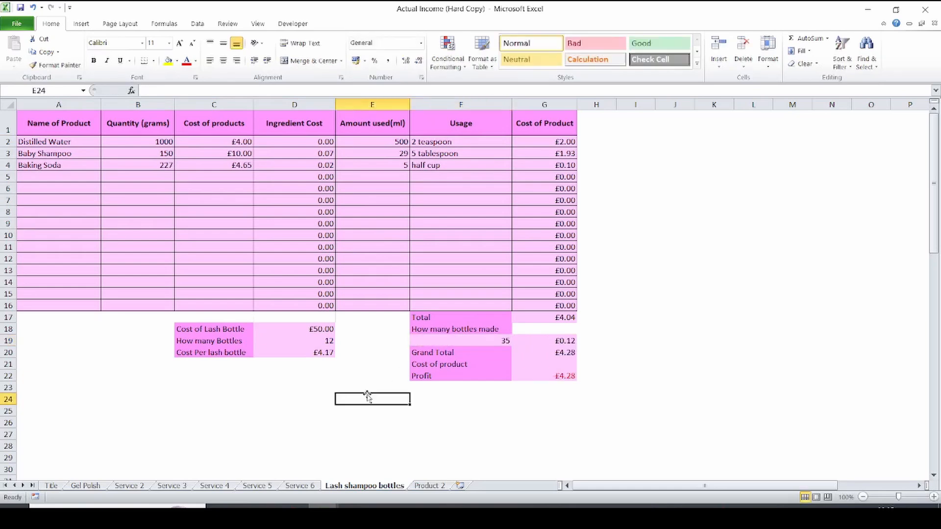
Step: Try Cost of product values of £10 and £15 in cell G21 to compare the profit
click(526, 362)
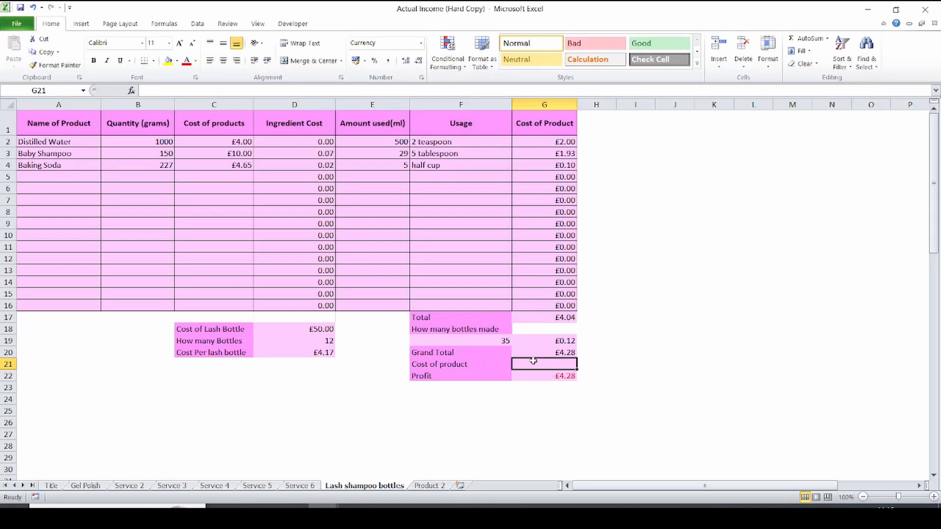
text(10)
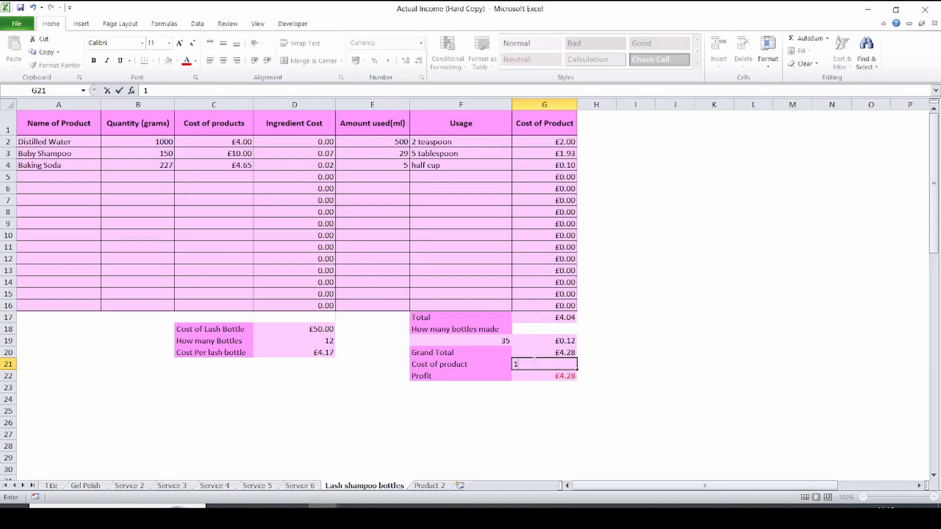
click(509, 423)
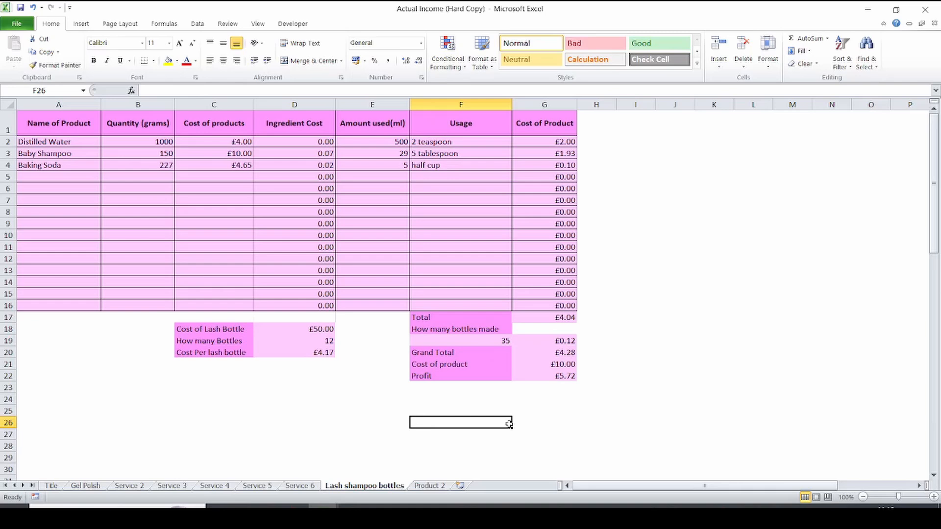
click(564, 364)
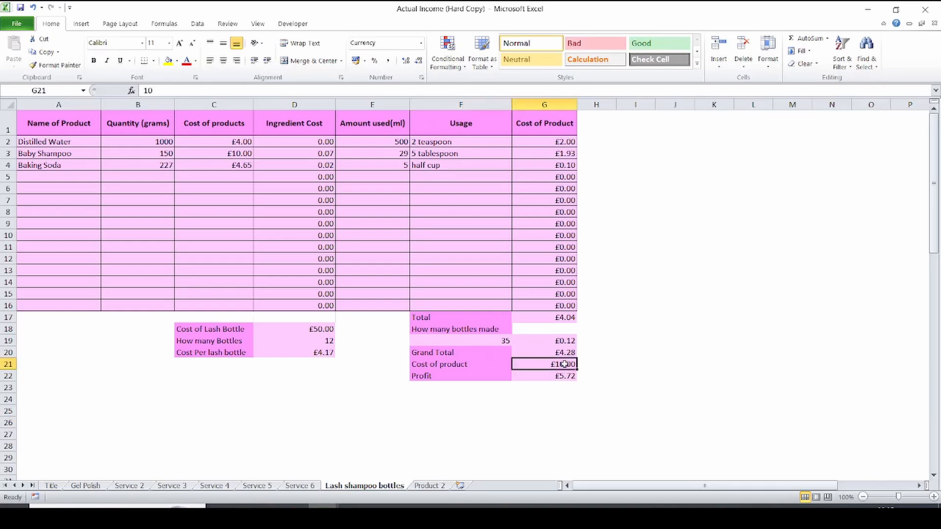
text(15)
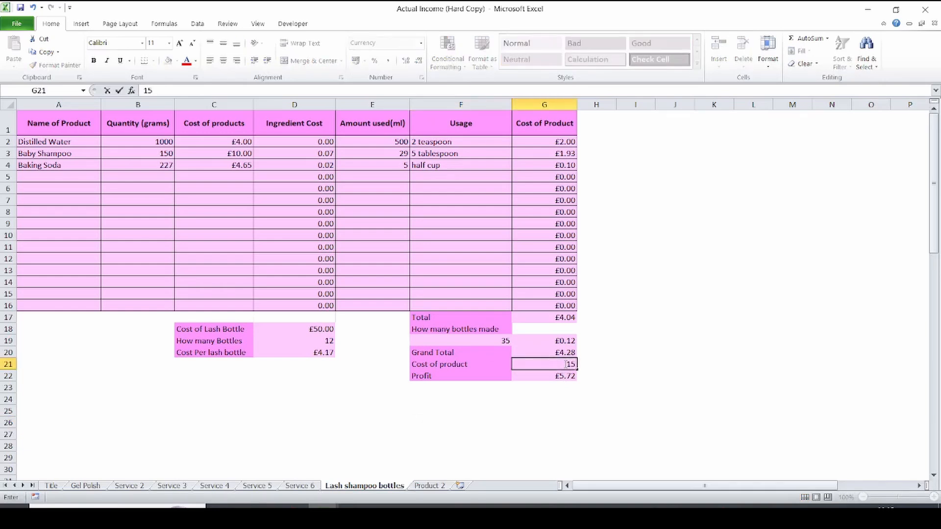
click(547, 431)
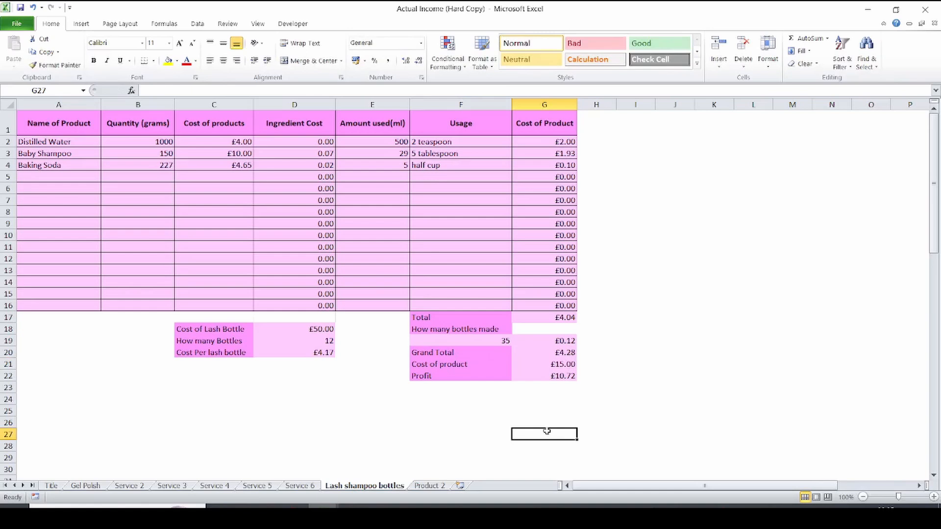
Step: Set the Cost of product in cell G21 to £7
click(554, 364)
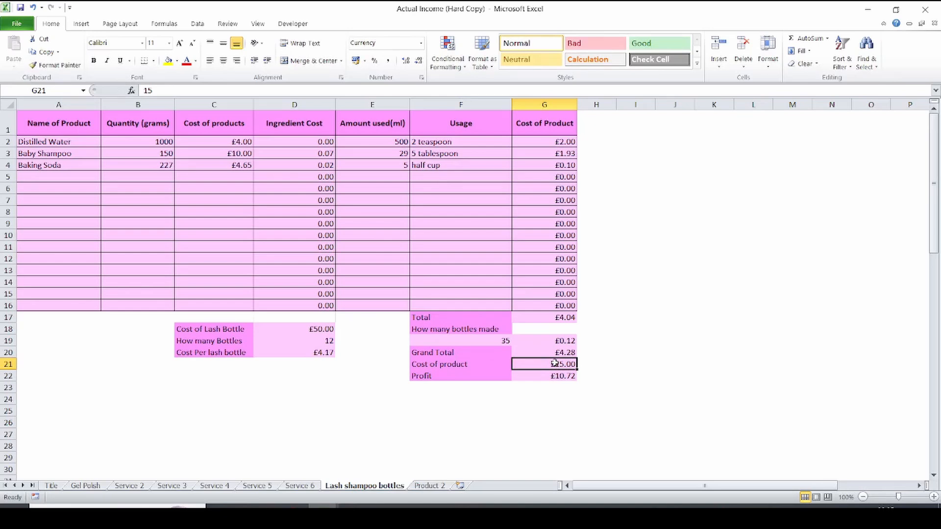
text(7)
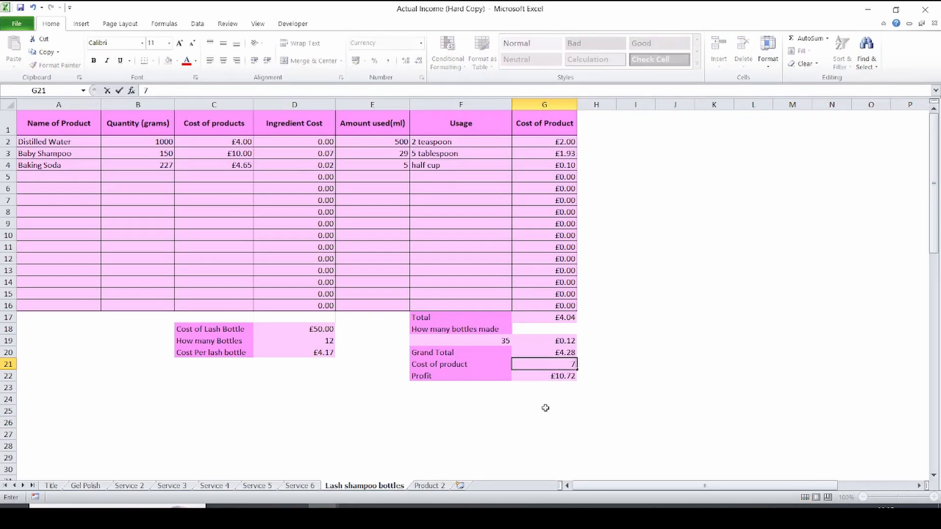
click(545, 410)
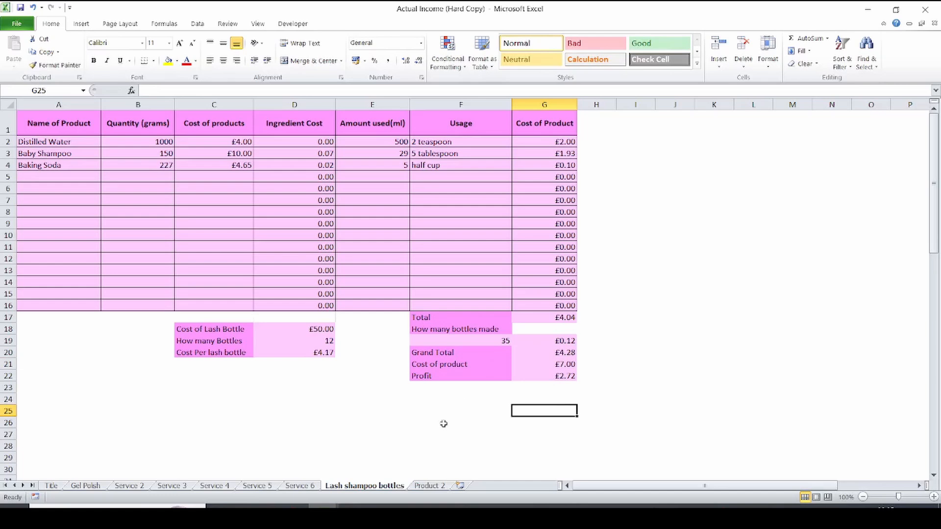
Step: Examine the Profit and Grand Total cells on the Product 2 sheet, and return to the Lash shampoo bottles sheet
click(429, 486)
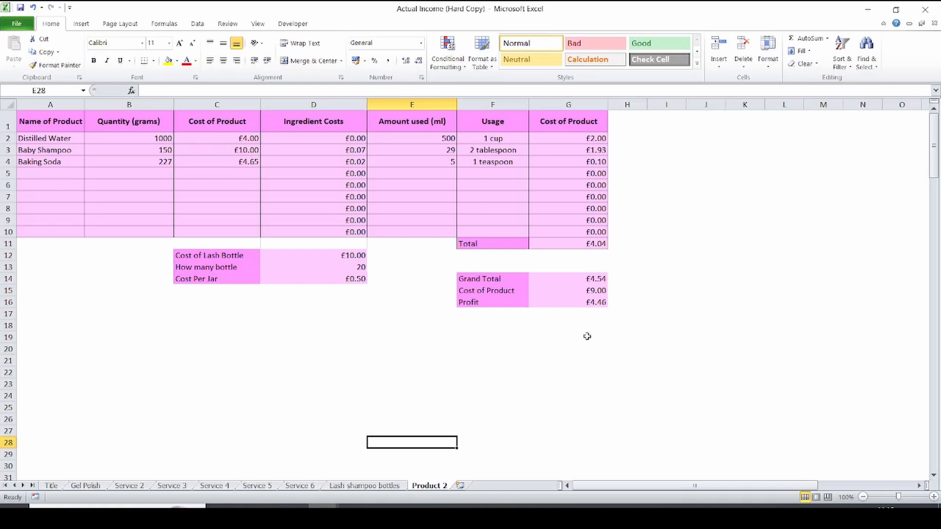
click(573, 304)
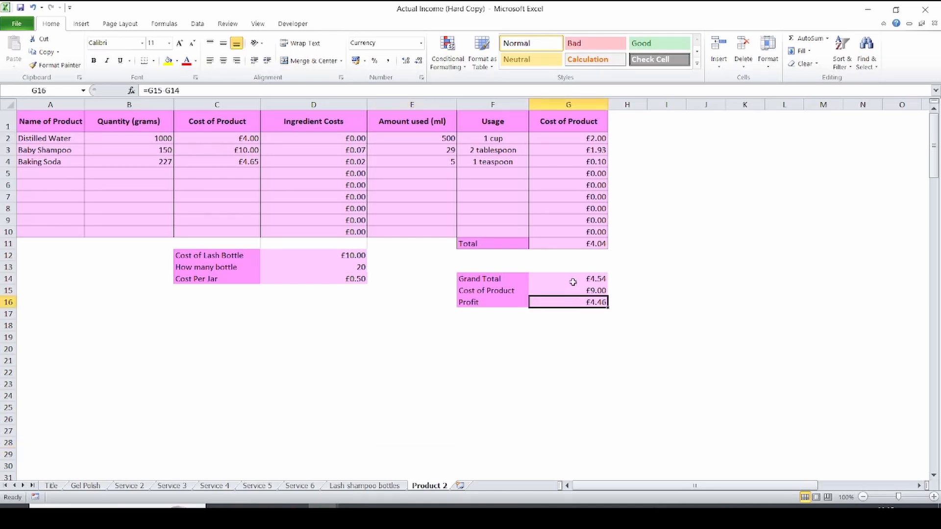
click(573, 280)
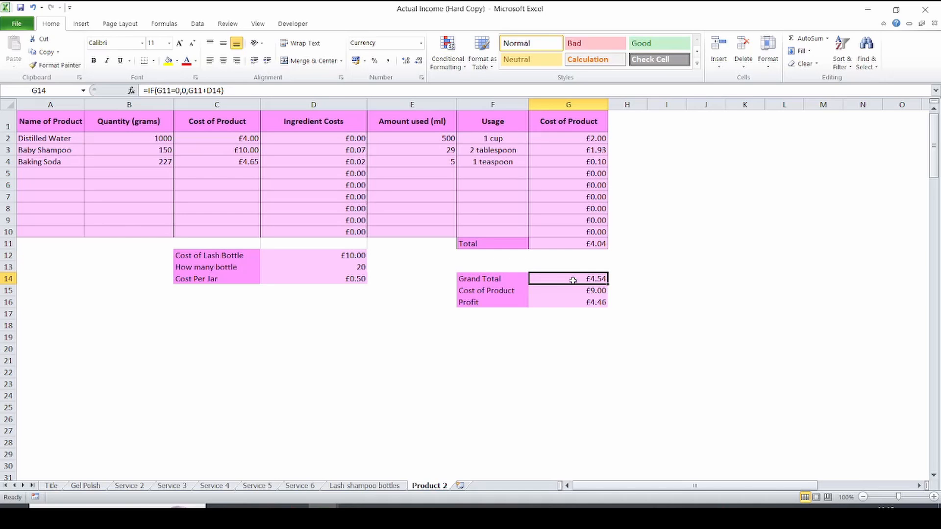
click(356, 486)
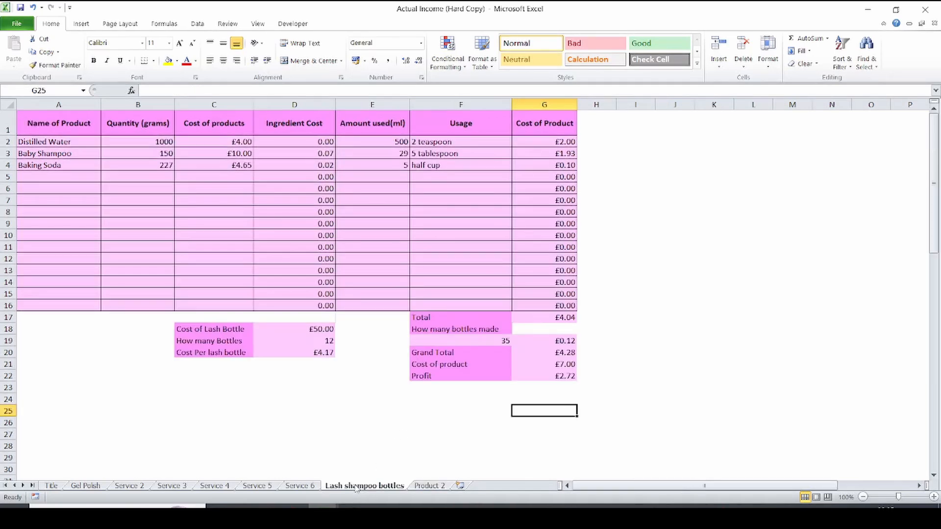